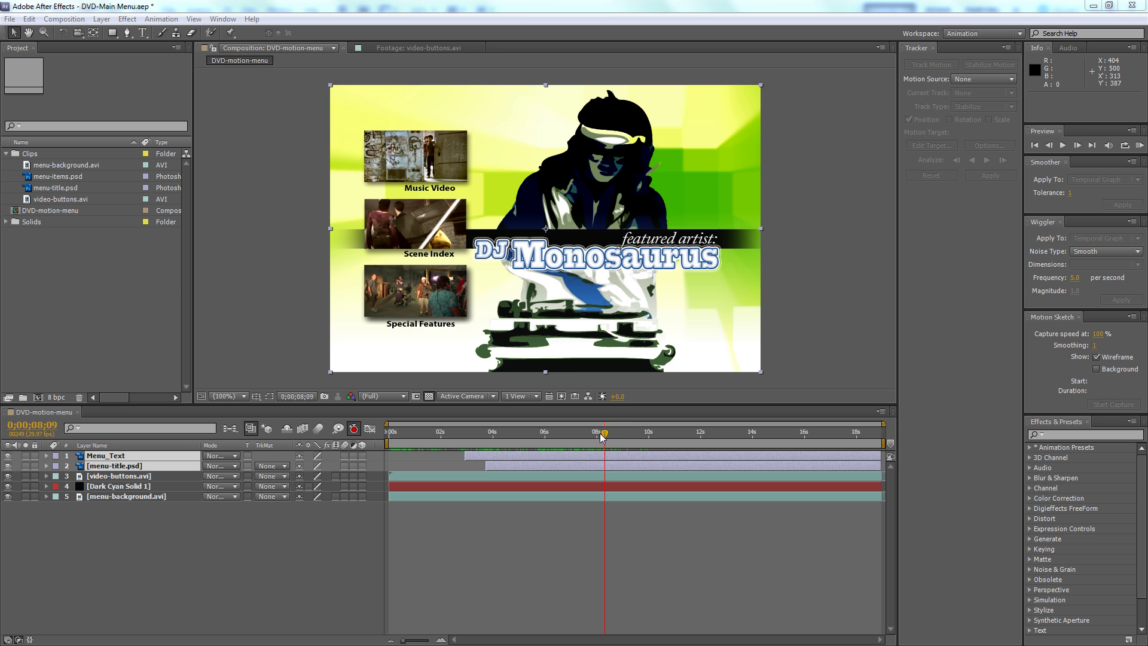
Step: Scrub the After Effects timeline back to the start to preview the animation up to about 0;00;06;21
drag(601, 433, 563, 439)
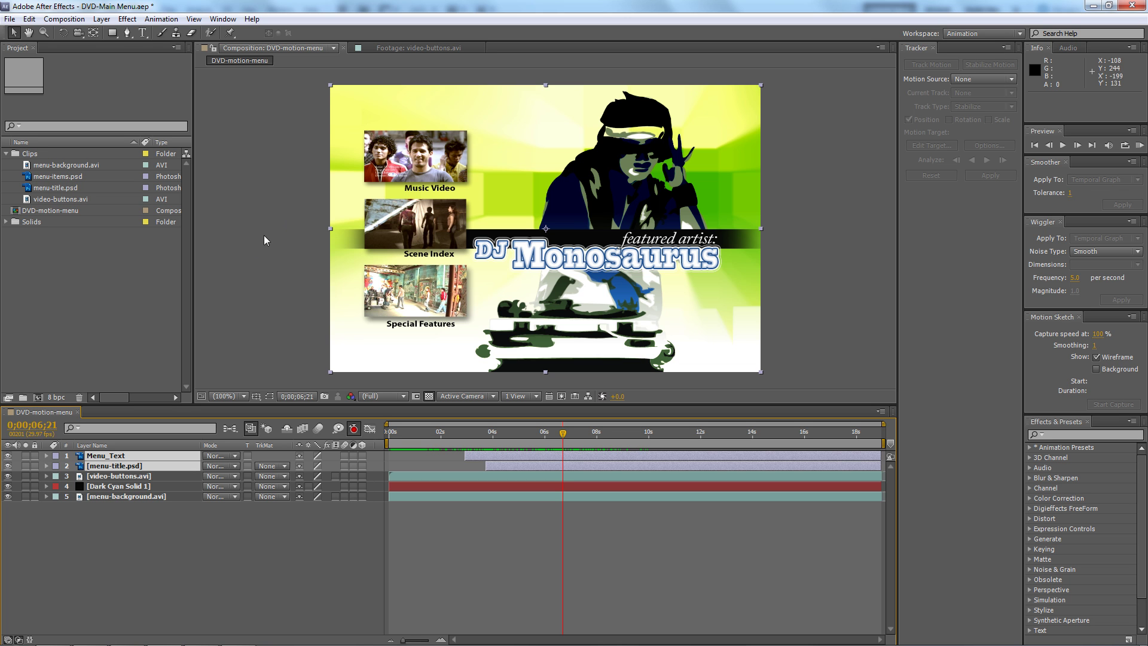
Step: Back in Encore, import DVD-motion-menu.psd into the project as a new menu
key(alt+Tab)
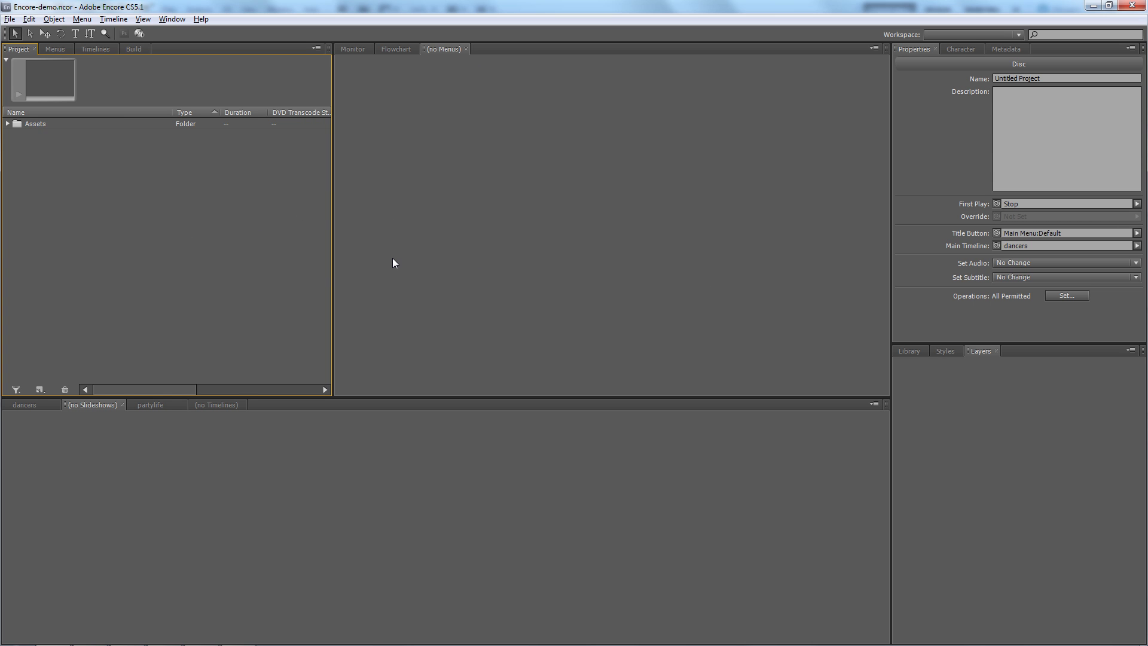
right_click(84, 186)
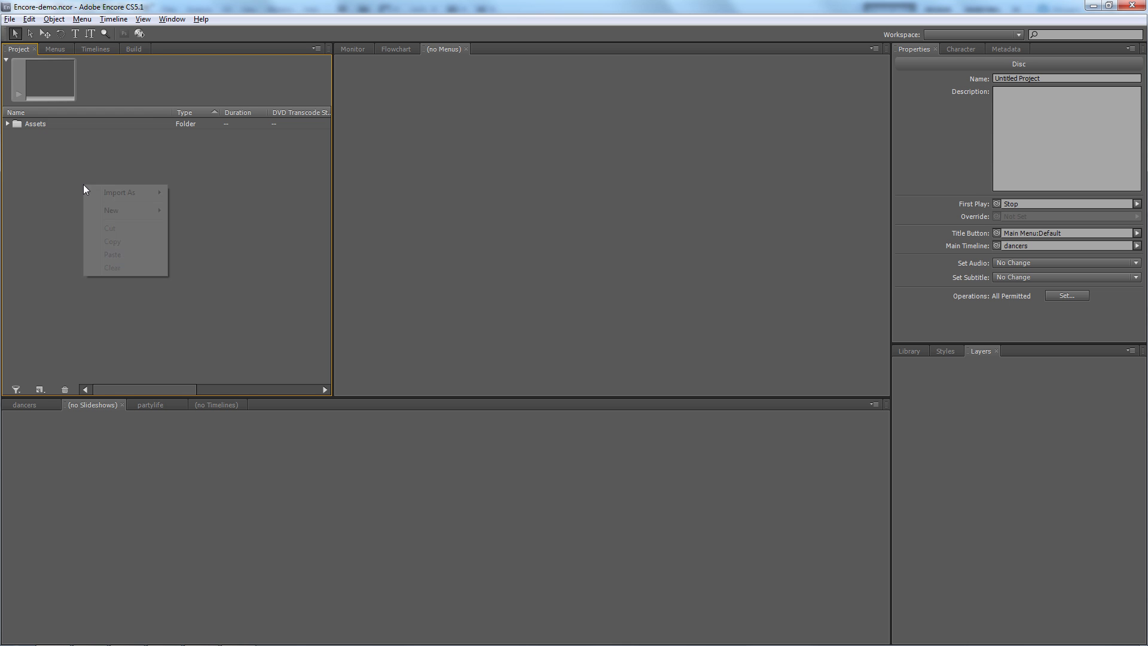
mouse_move(115, 198)
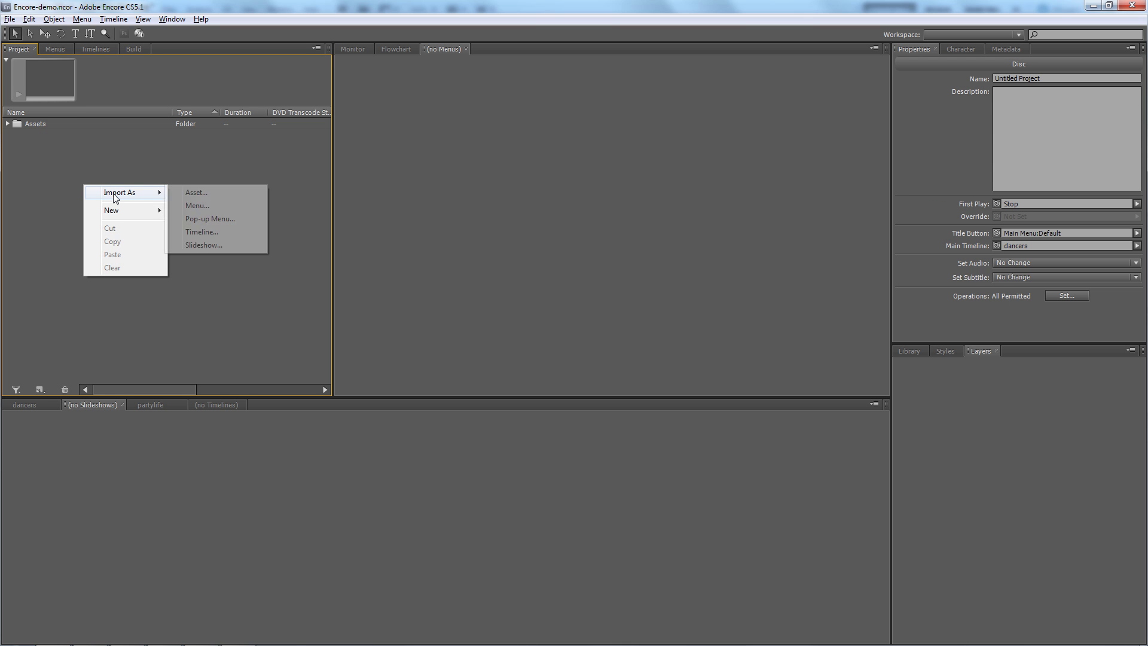
click(203, 206)
double_click(494, 315)
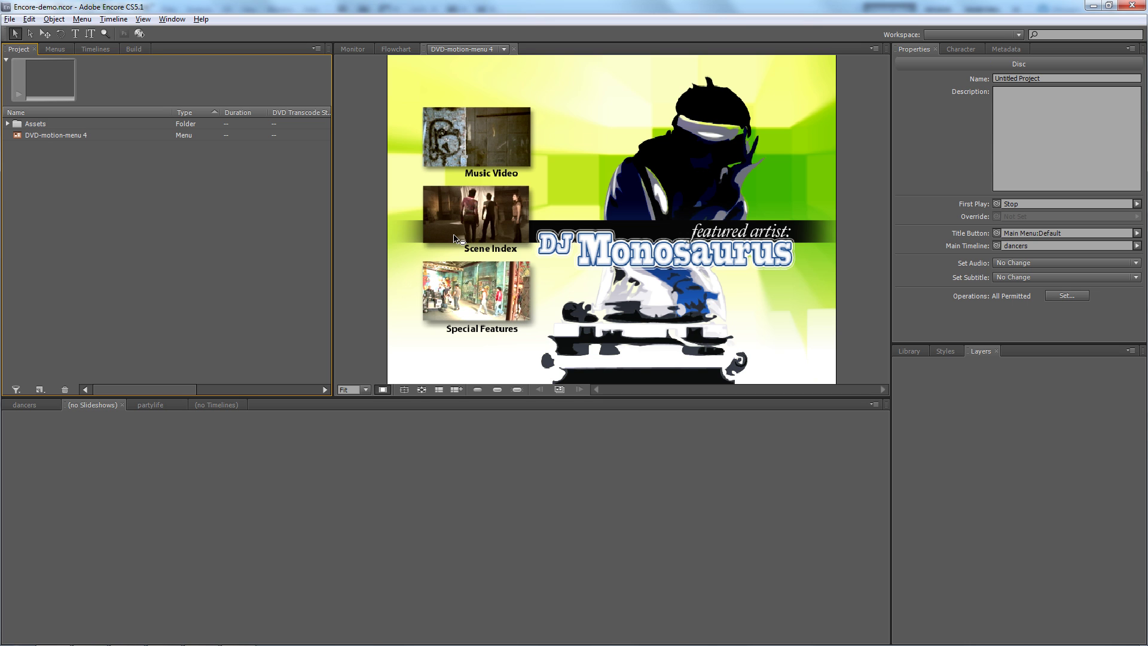
Step: Place a Blue Notes Video Button from the Library and size it to cover the Music Video thumbnail
click(908, 351)
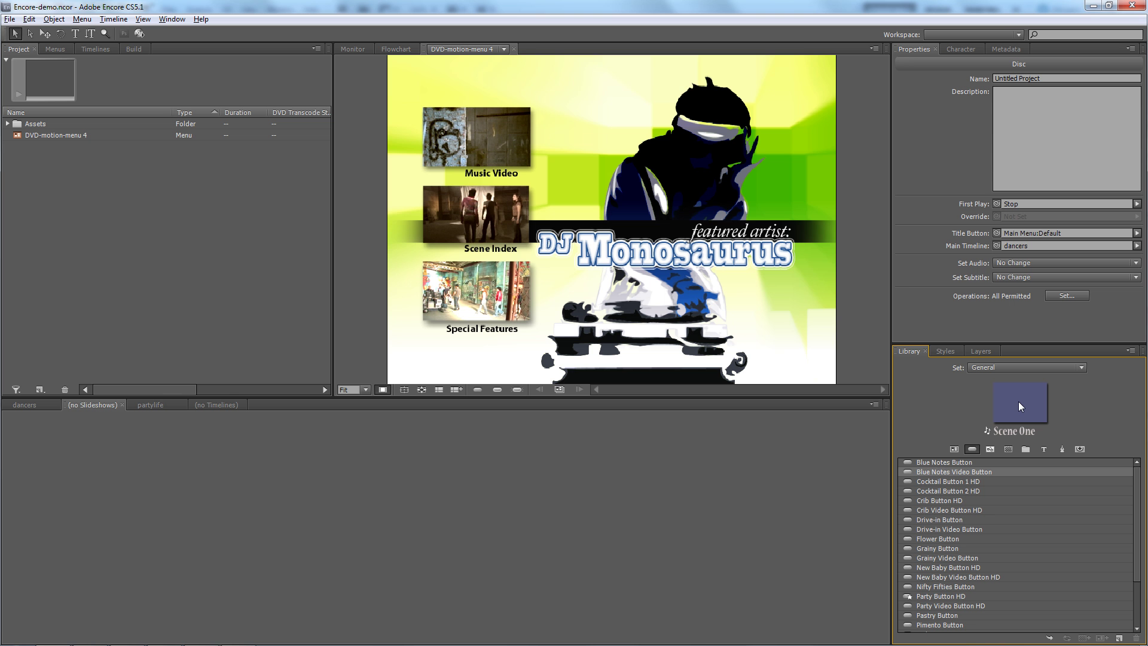
double_click(908, 472)
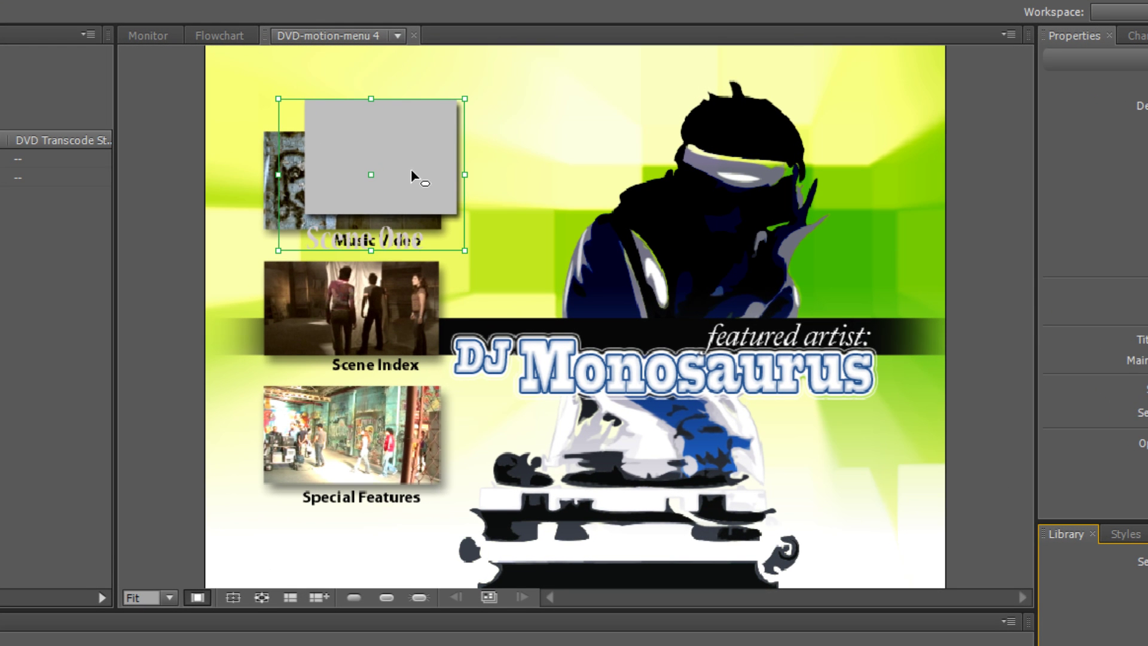
drag(436, 149, 420, 178)
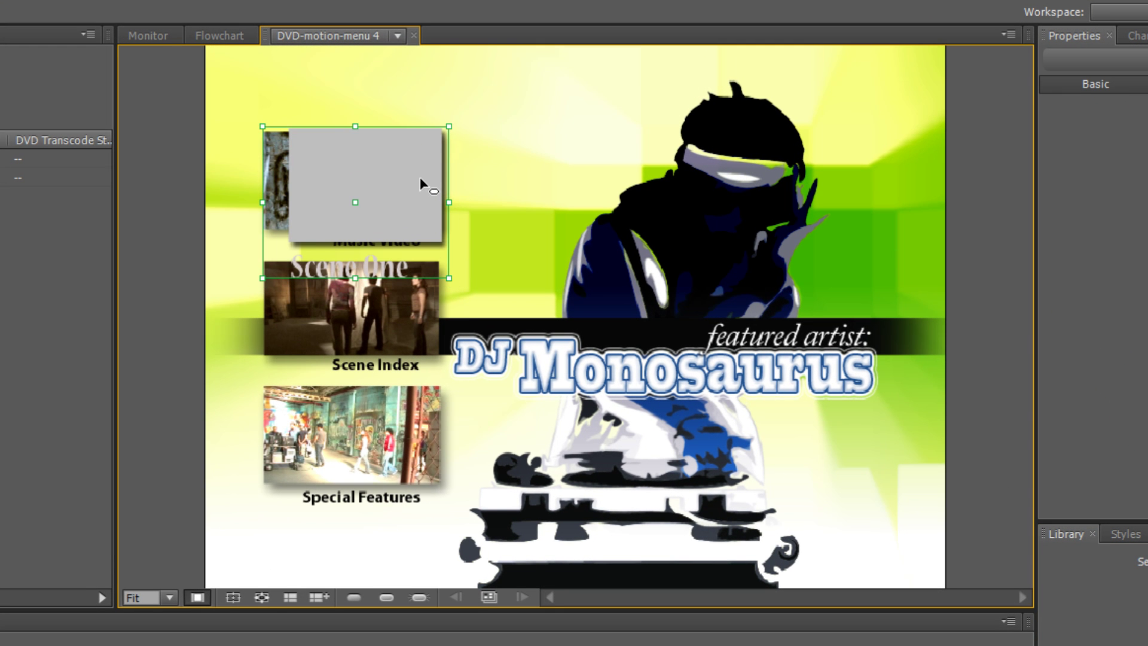
mouse_move(451, 277)
mouse_down()
mouse_move(446, 252)
mouse_move(451, 261)
mouse_up()
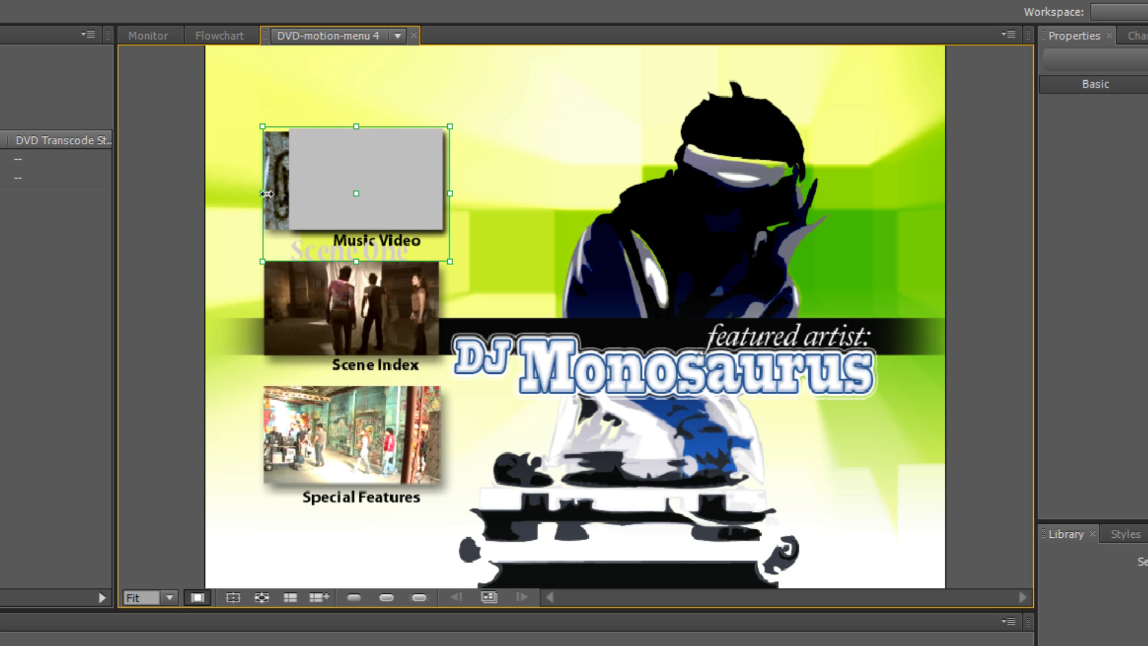
drag(262, 193, 234, 192)
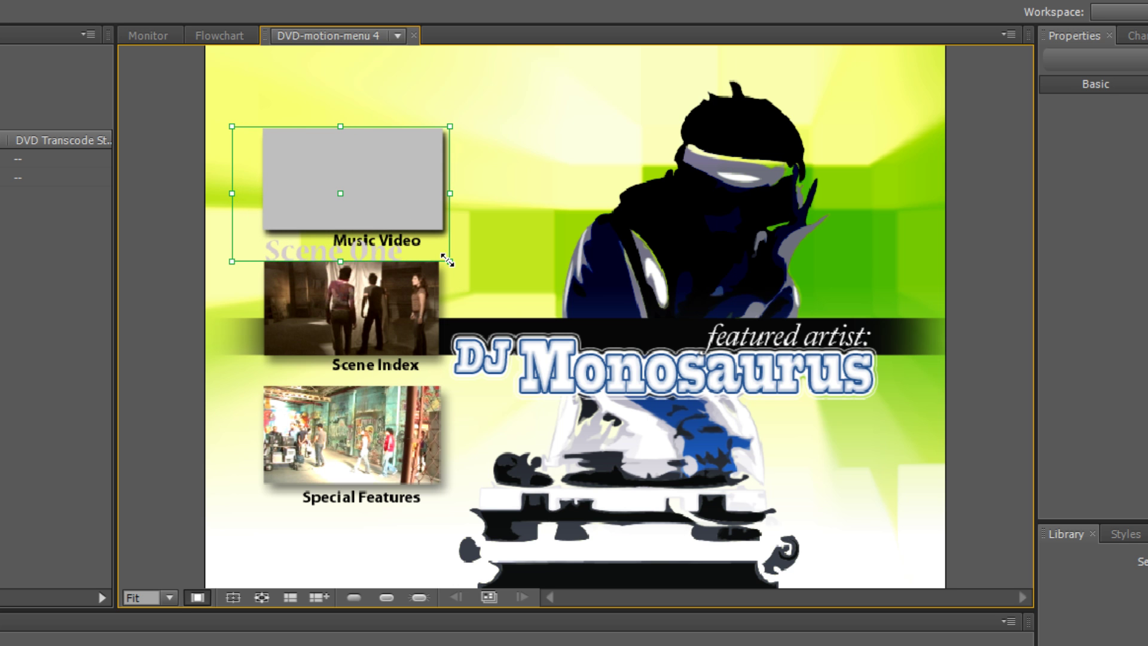
drag(446, 257, 453, 262)
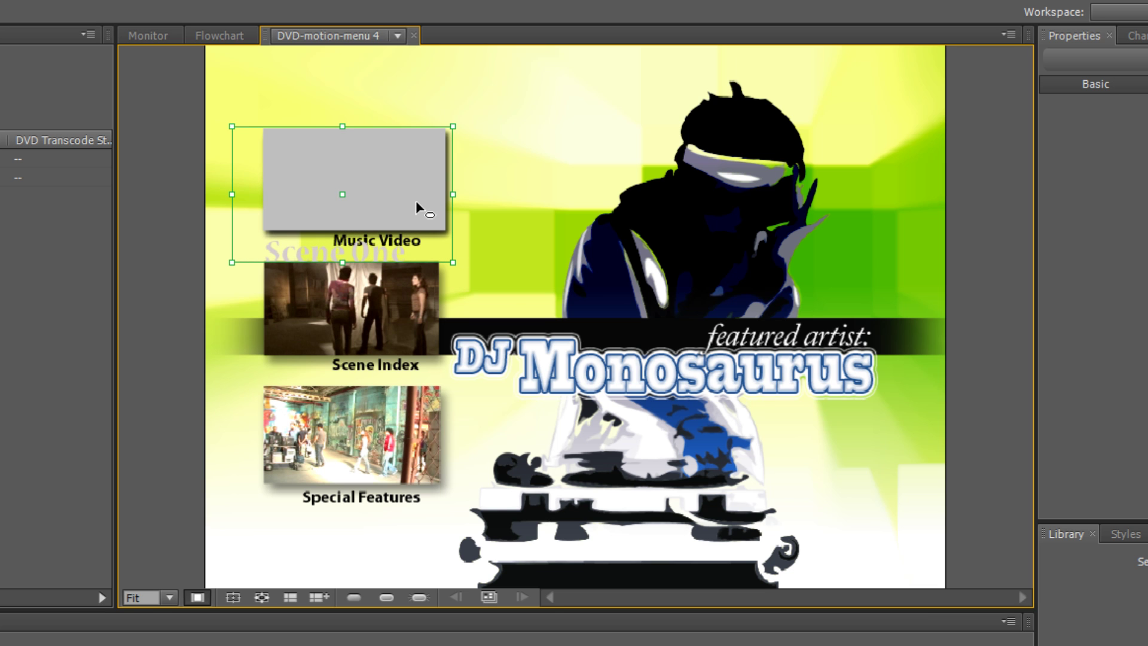
Step: Duplicate the button twice and place the copies on the Scene Index and Special Features thumbnails
key(ctrl+d)
key(ctrl+d)
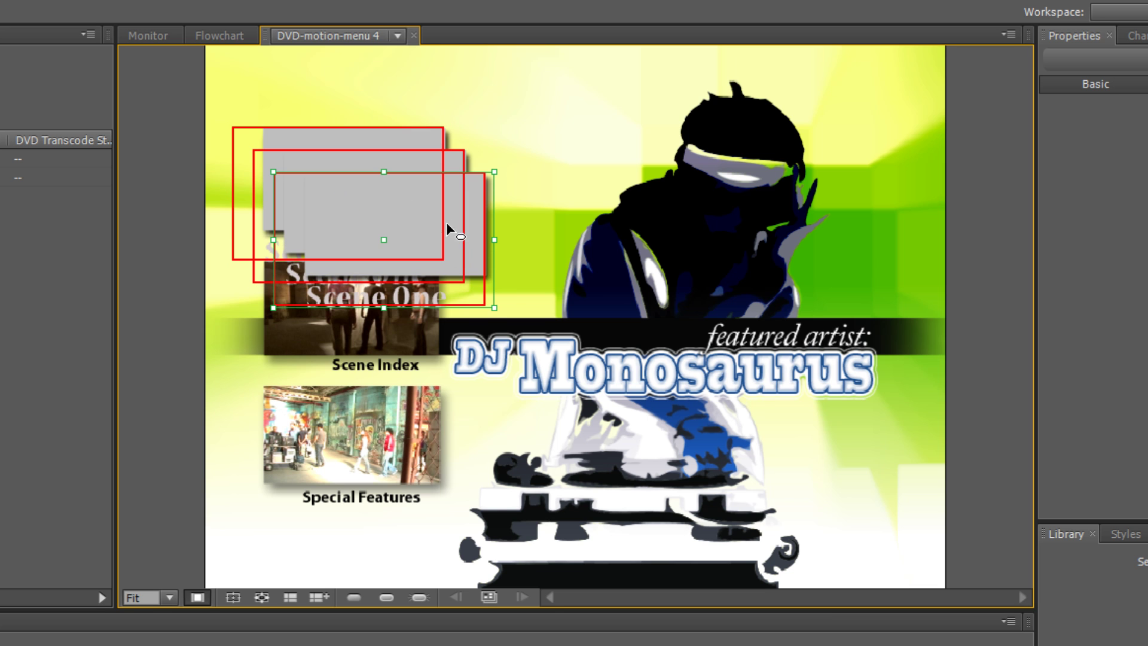
drag(475, 232, 434, 441)
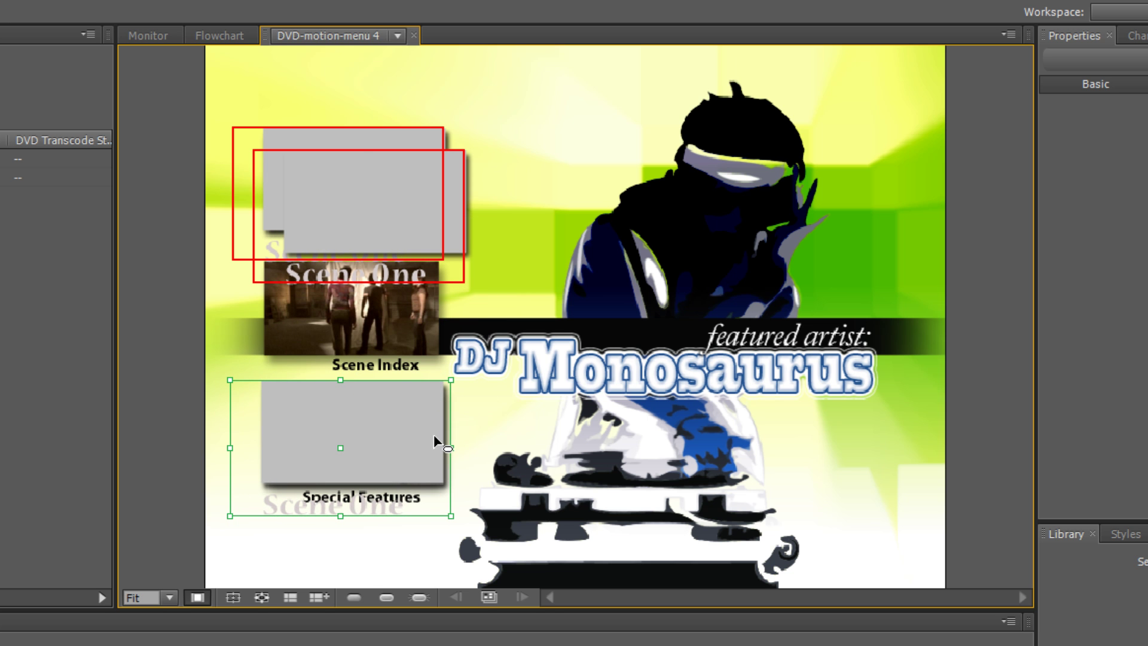
click(457, 219)
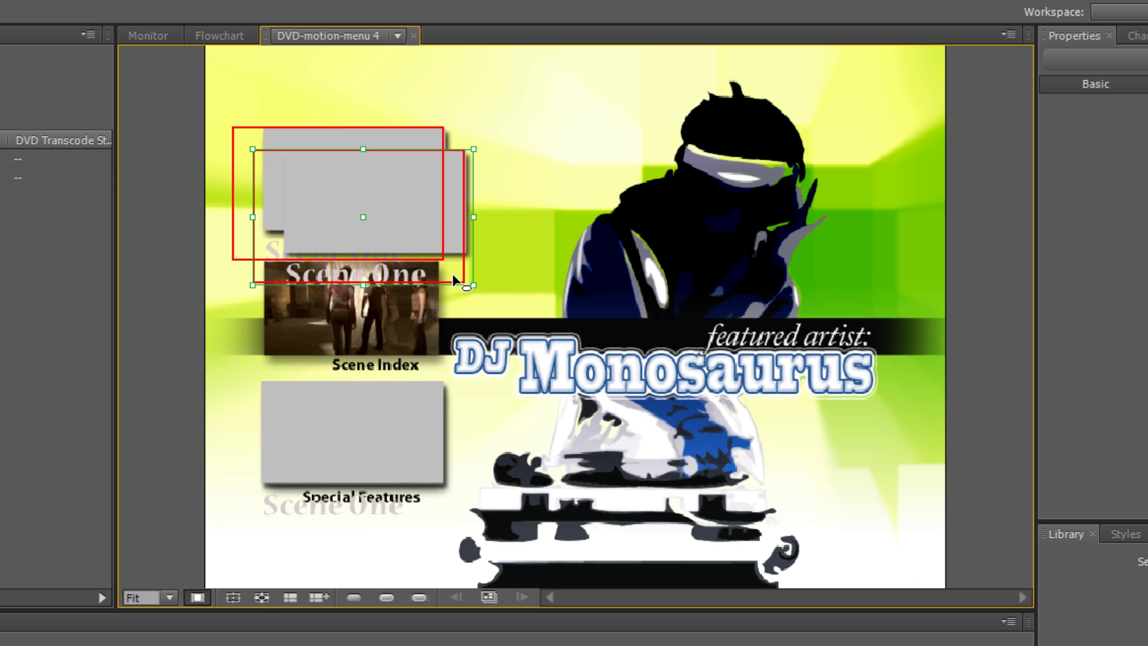
drag(457, 221, 437, 338)
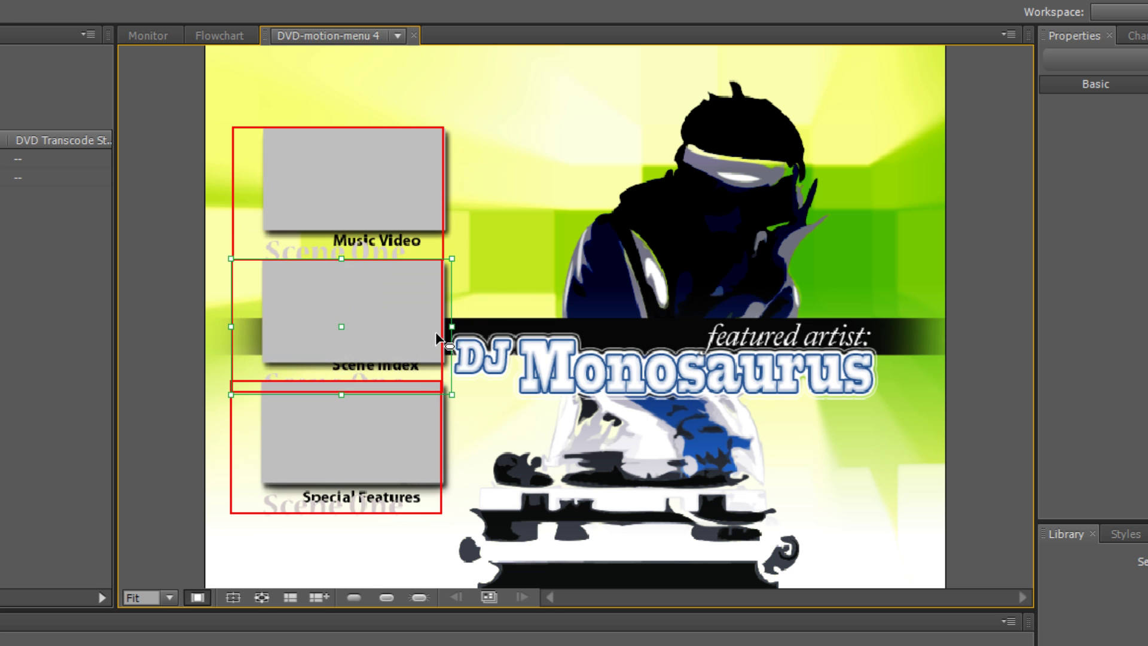
drag(440, 448, 439, 448)
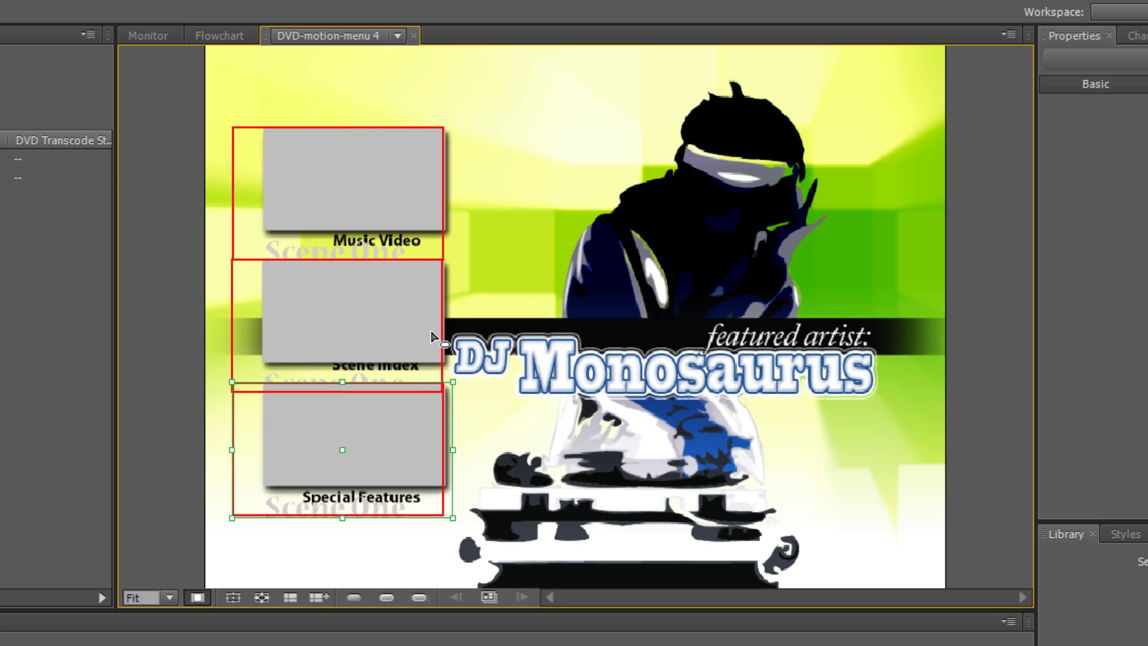
Step: Shrink all three buttons together, then realign the Special Features button over its thumbnail
shift+click(431, 329)
shift+click(431, 227)
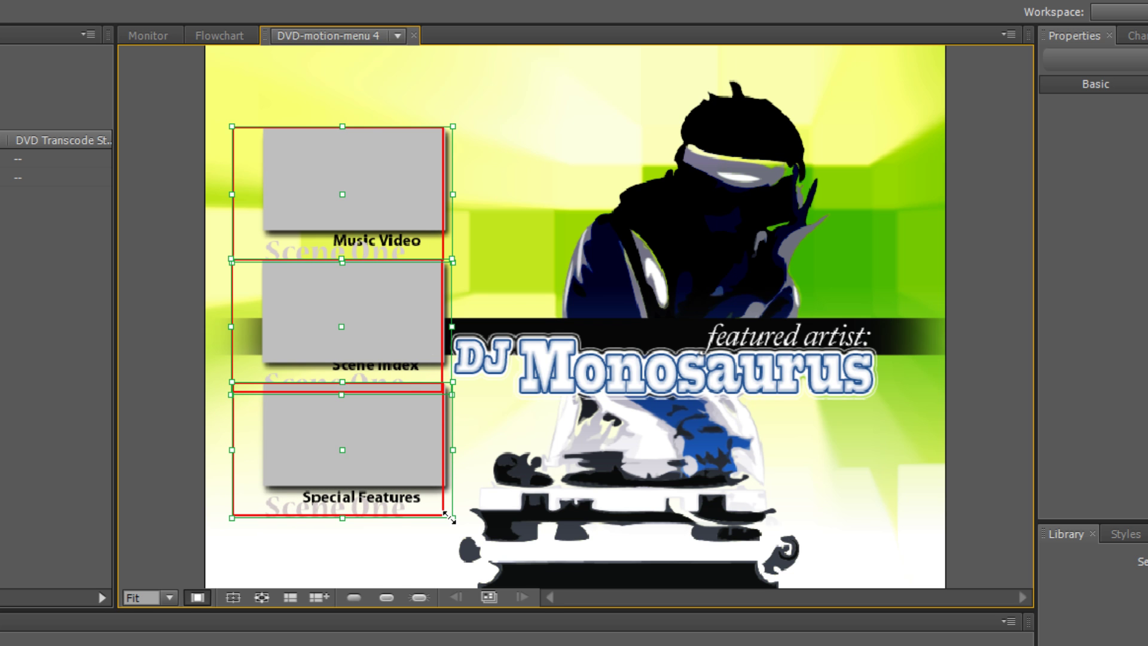
drag(450, 517, 440, 507)
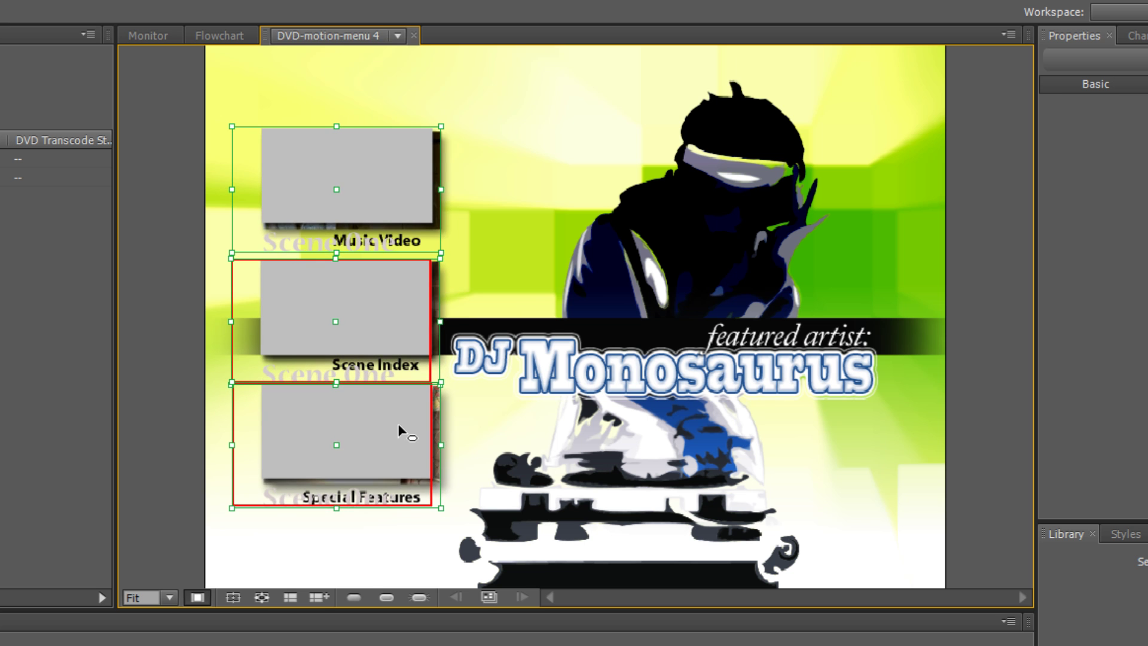
click(487, 408)
click(422, 436)
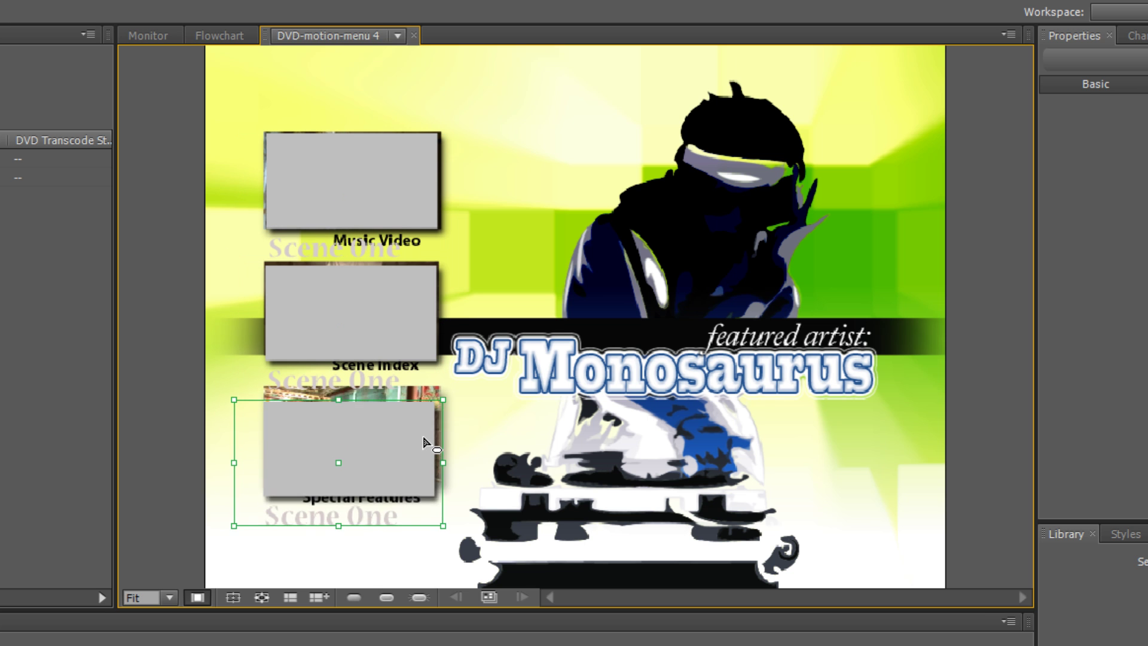
drag(423, 439, 418, 318)
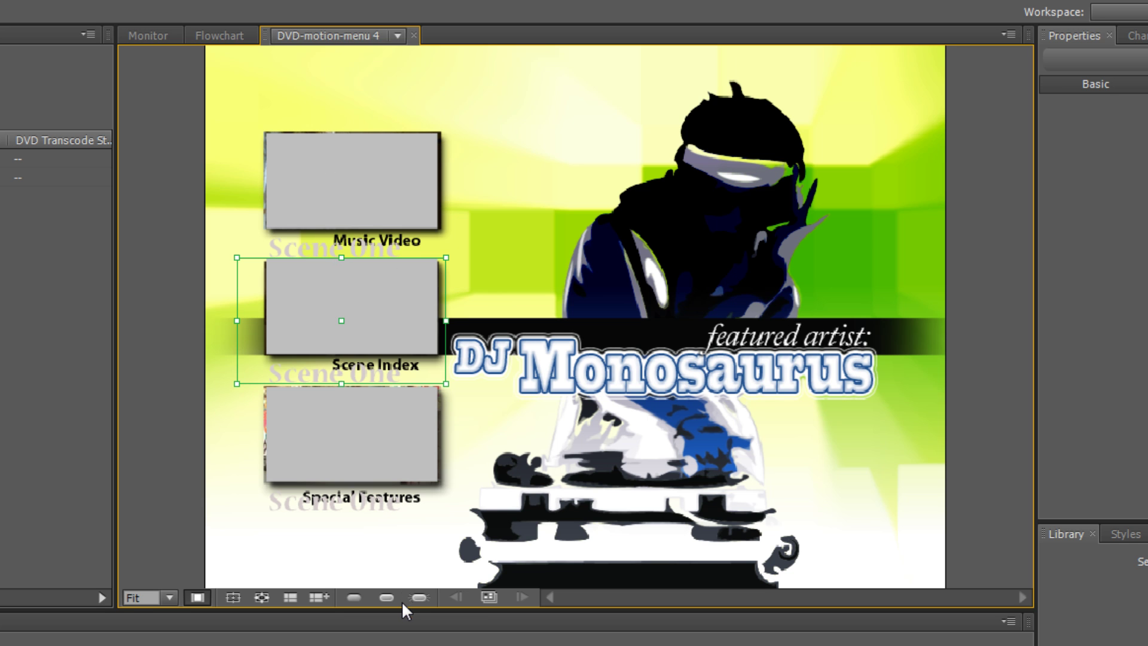
Step: Turn on the selected subpicture highlight, select the Special Features button, and switch to Photoshop
click(386, 595)
click(444, 489)
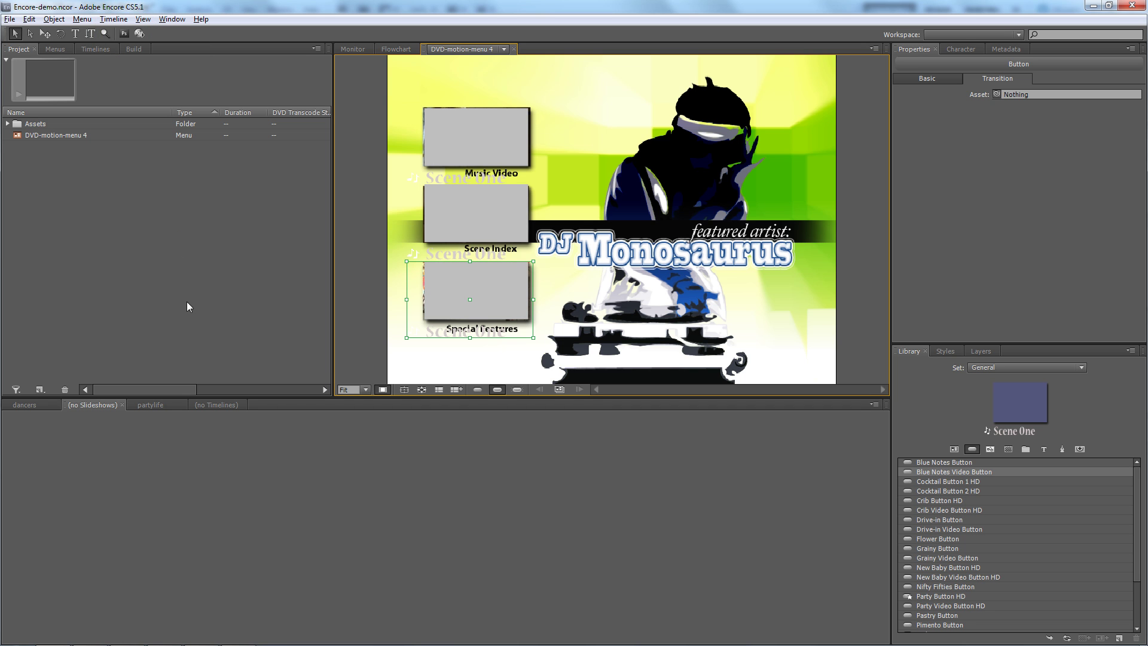
key(alt+Tab)
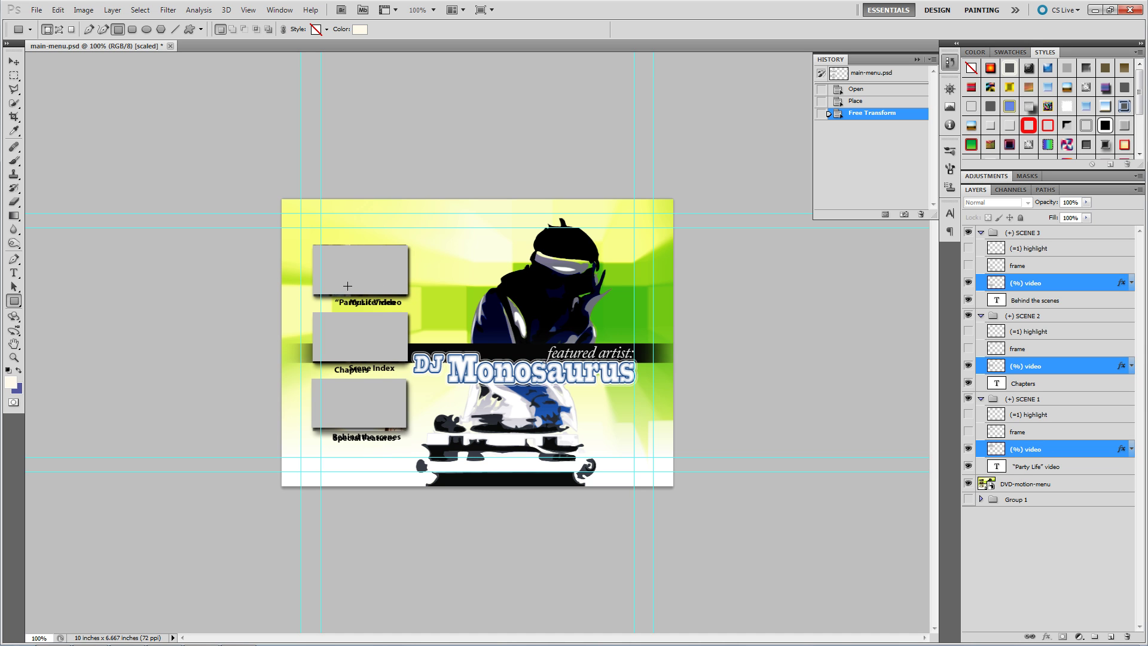
Step: Hide the DVD-motion-menu background layer, leaving the SCENE 3 highlight hidden after checking it
click(968, 248)
click(969, 485)
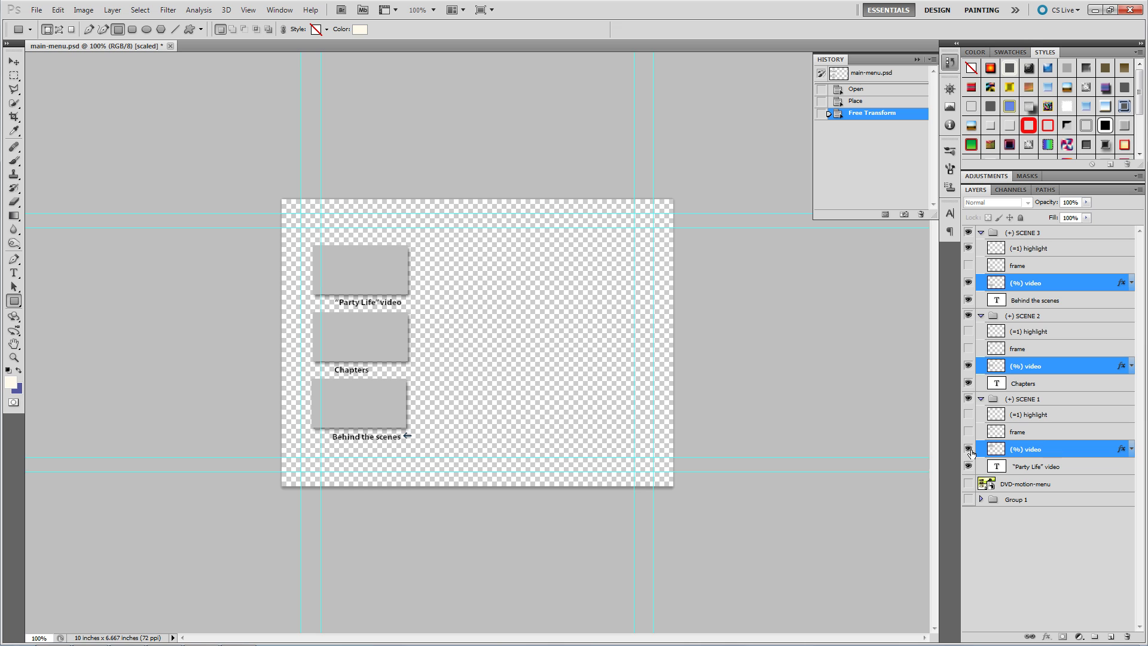
click(968, 248)
Step: Back in Encore, delete the DVD-motion-menu 4 menu from the project
key(alt+Tab)
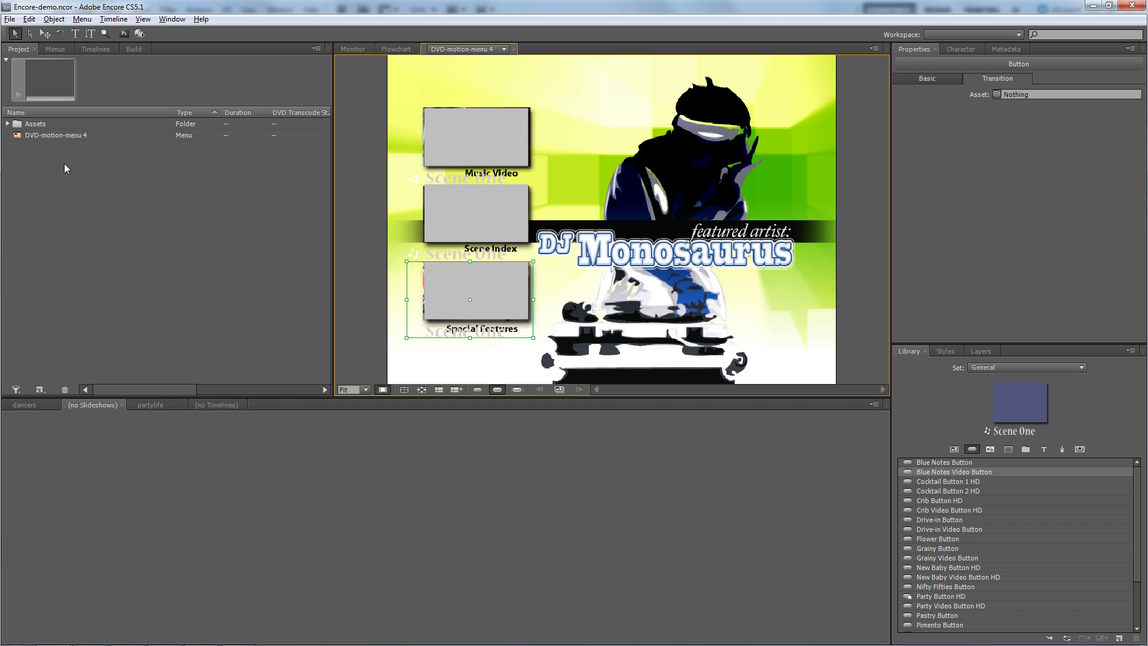
click(18, 136)
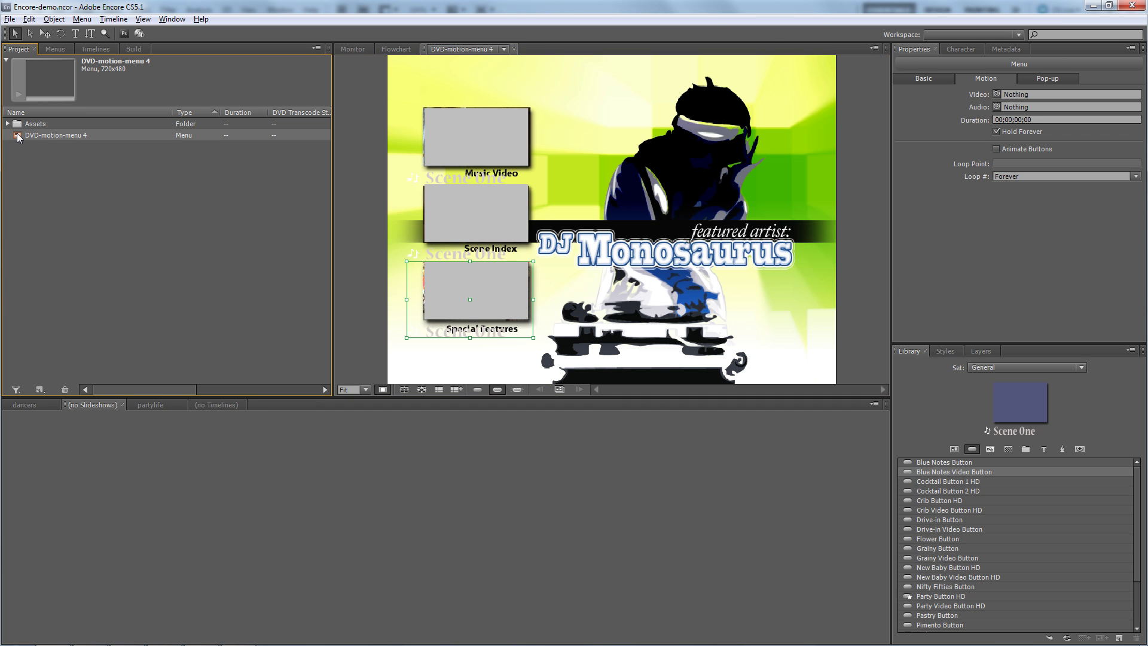
key(Delete)
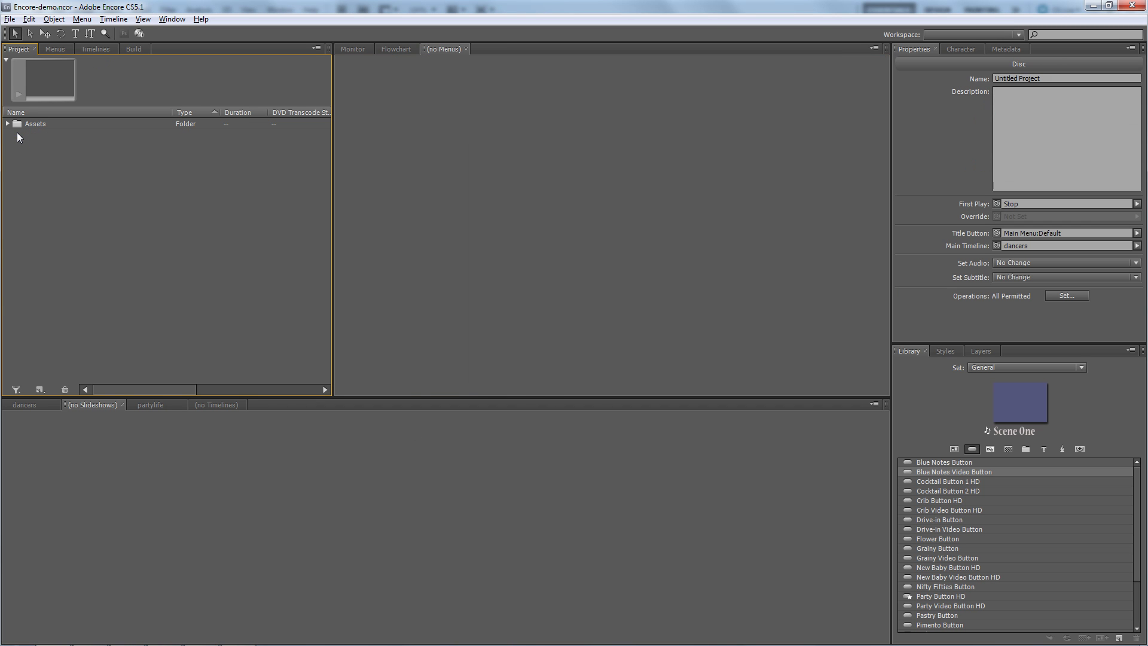
Step: Import main-menu.psd into the project as a new menu
right_click(34, 190)
mouse_move(86, 196)
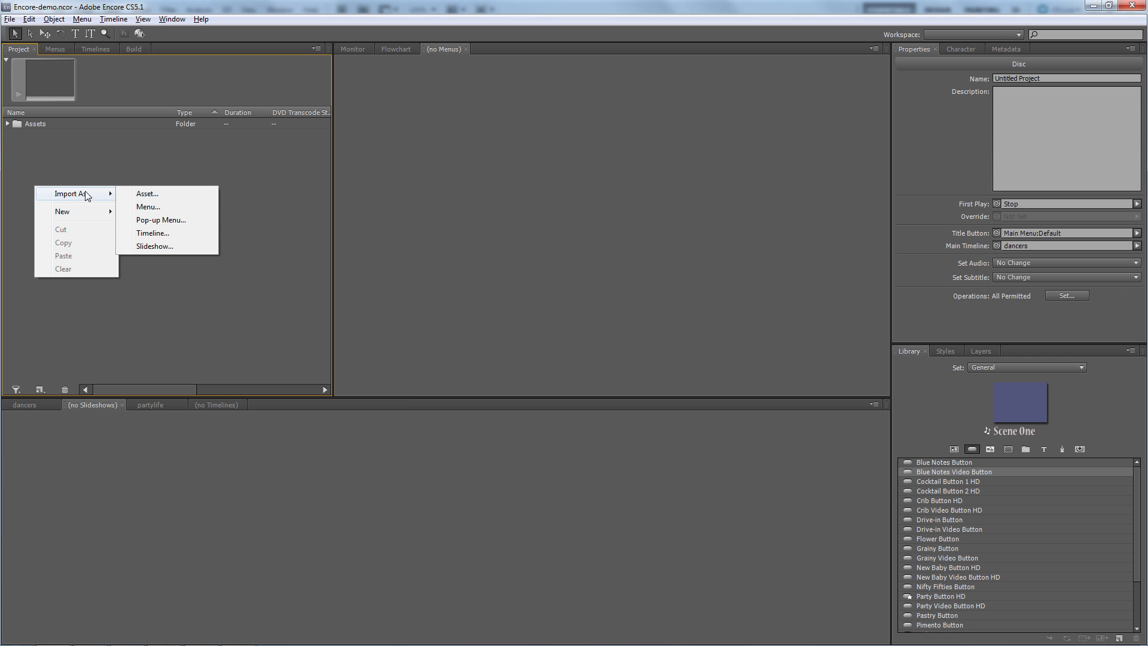
click(153, 206)
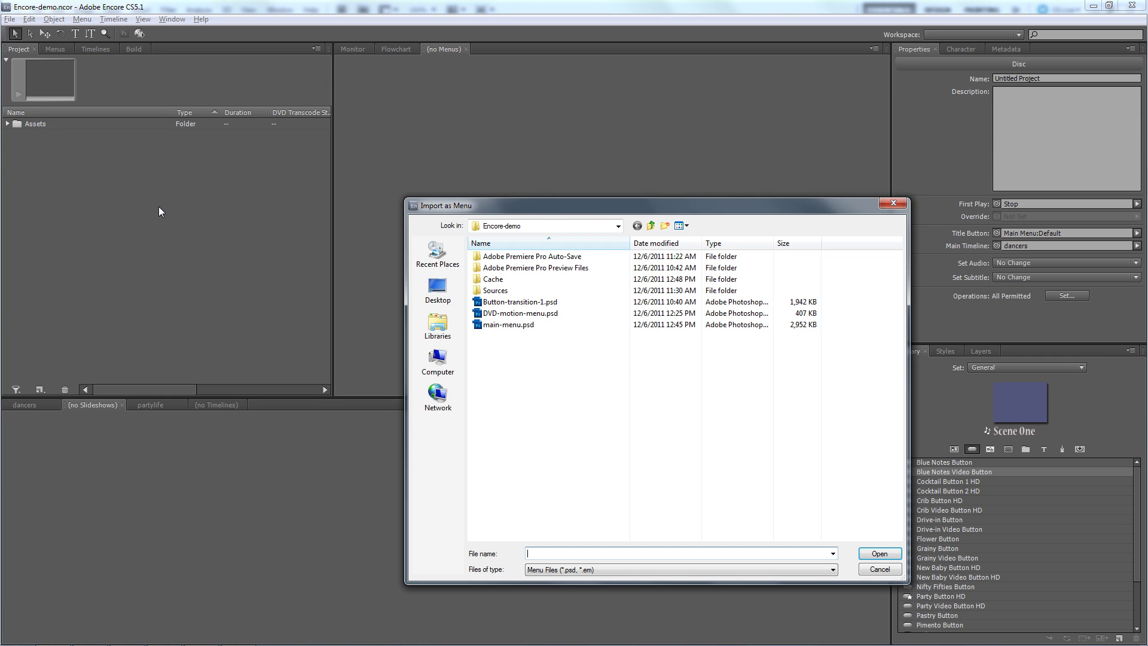
double_click(488, 326)
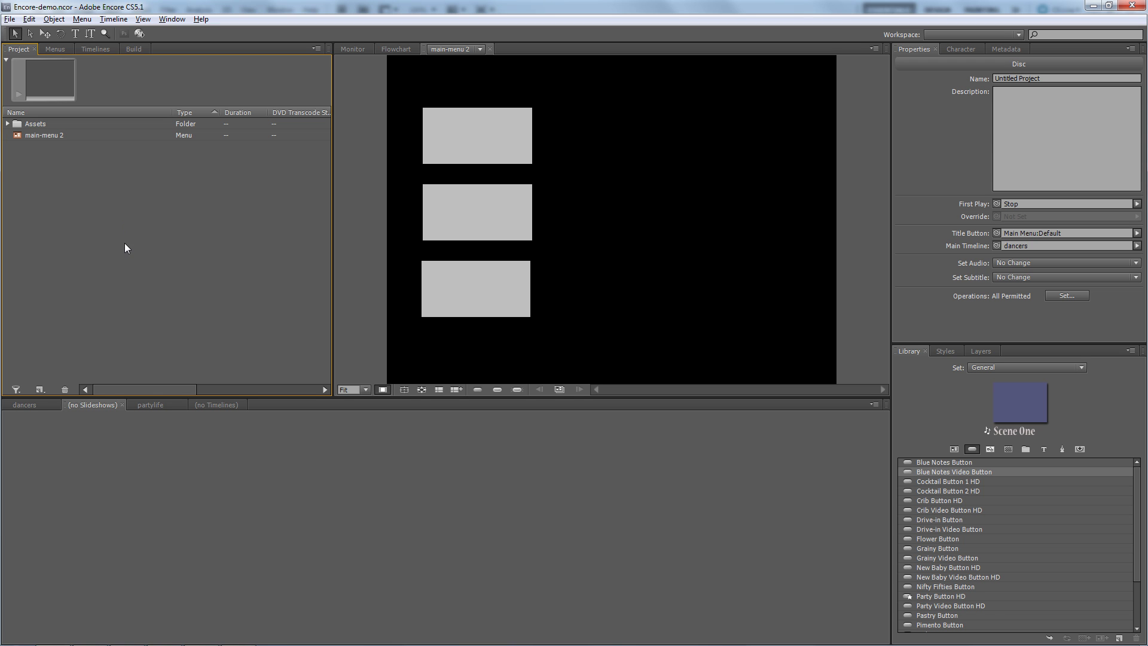
Step: Import the DVD-motion-menu composition from DVD-Main Menu.aep through Adobe Dynamic Link
click(9, 19)
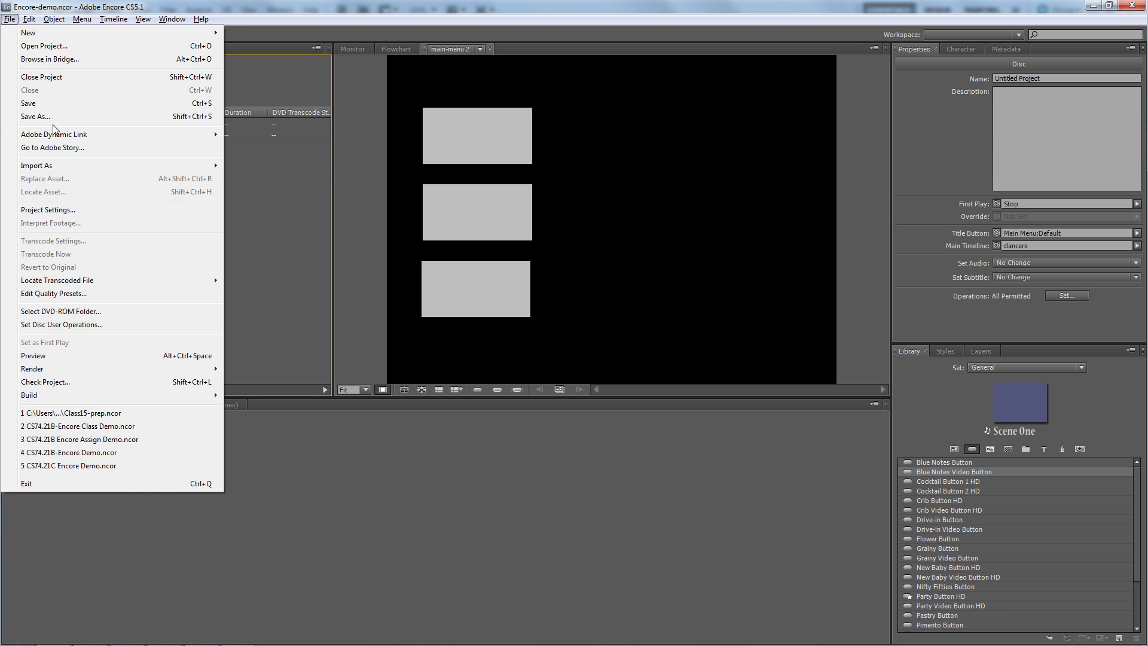
mouse_move(59, 137)
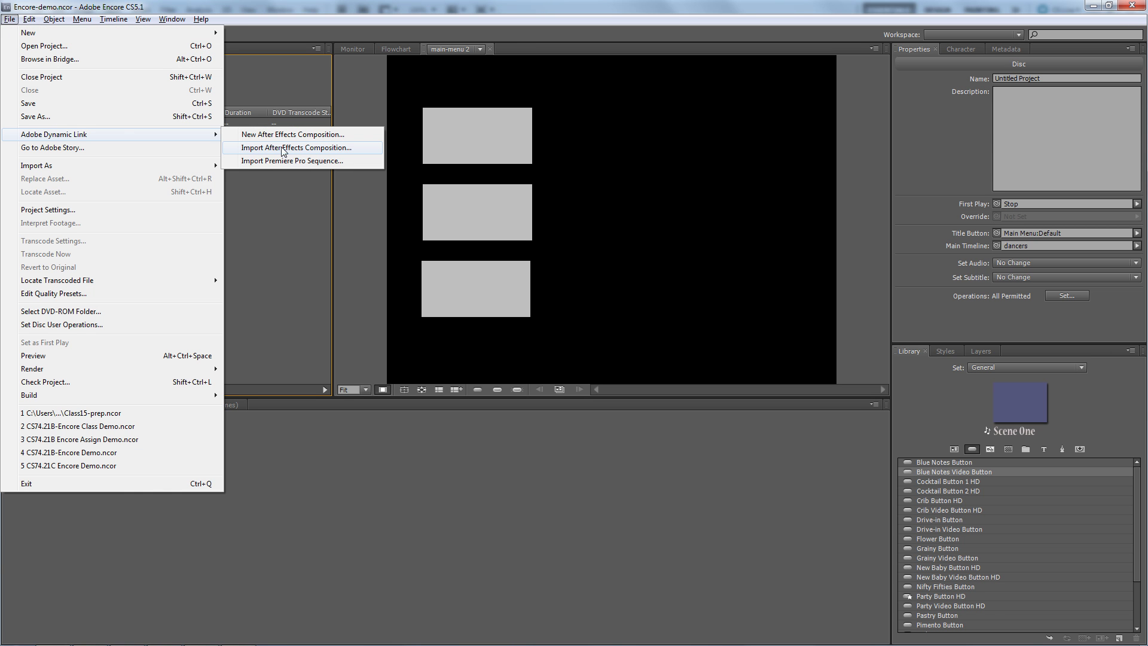
click(261, 149)
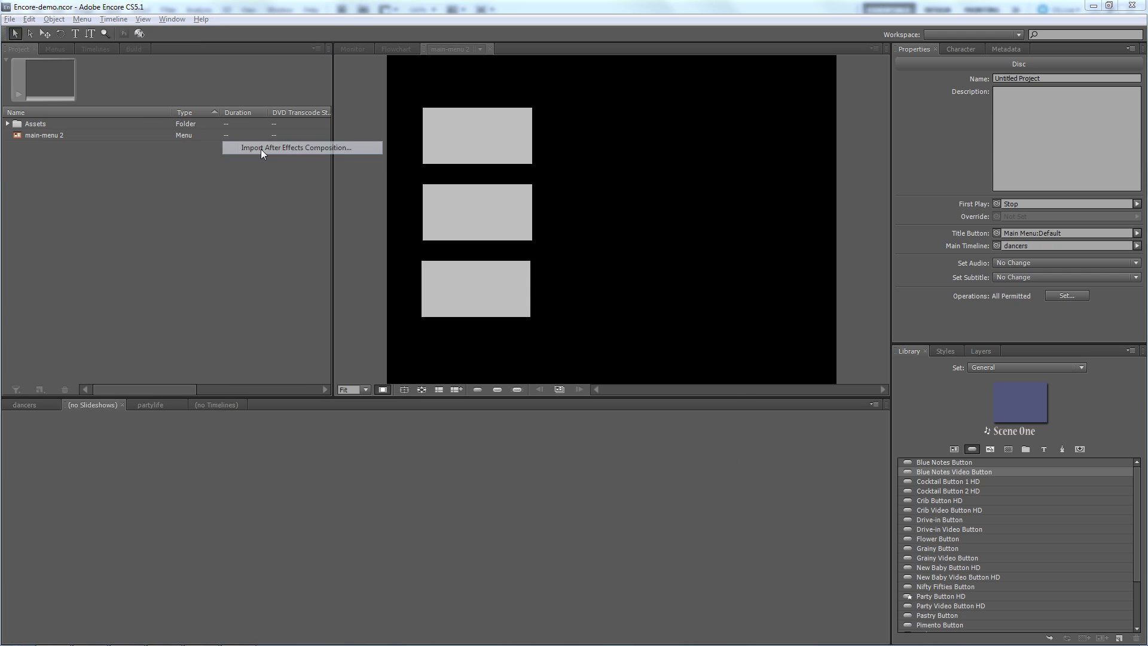
click(471, 427)
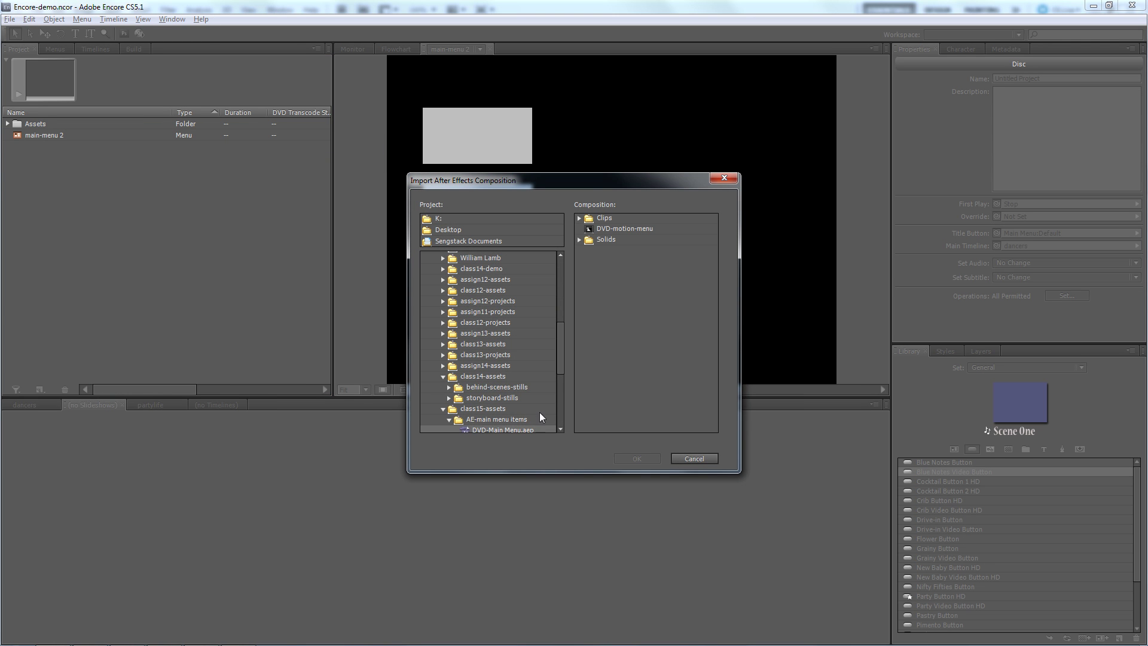
drag(562, 362, 562, 383)
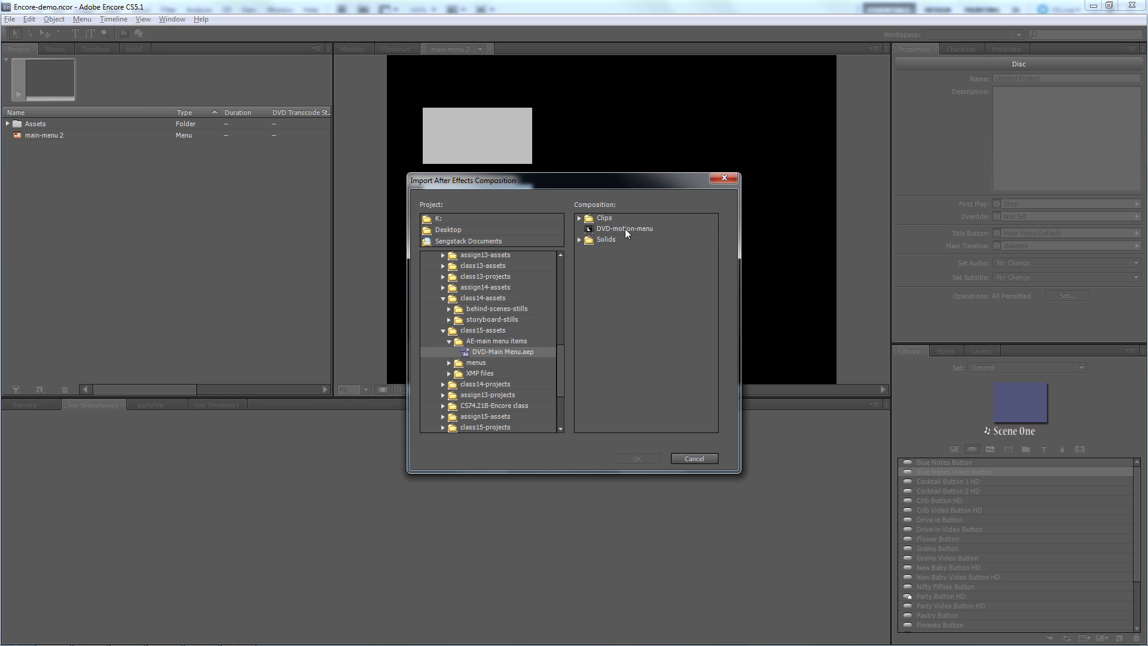
click(590, 233)
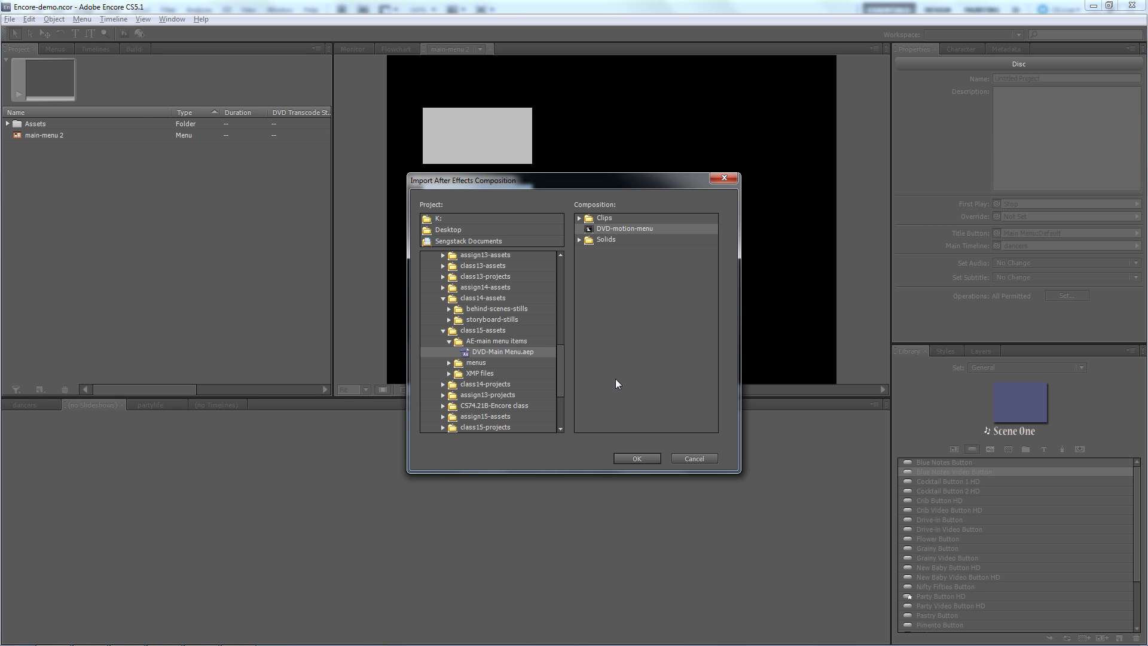
click(634, 458)
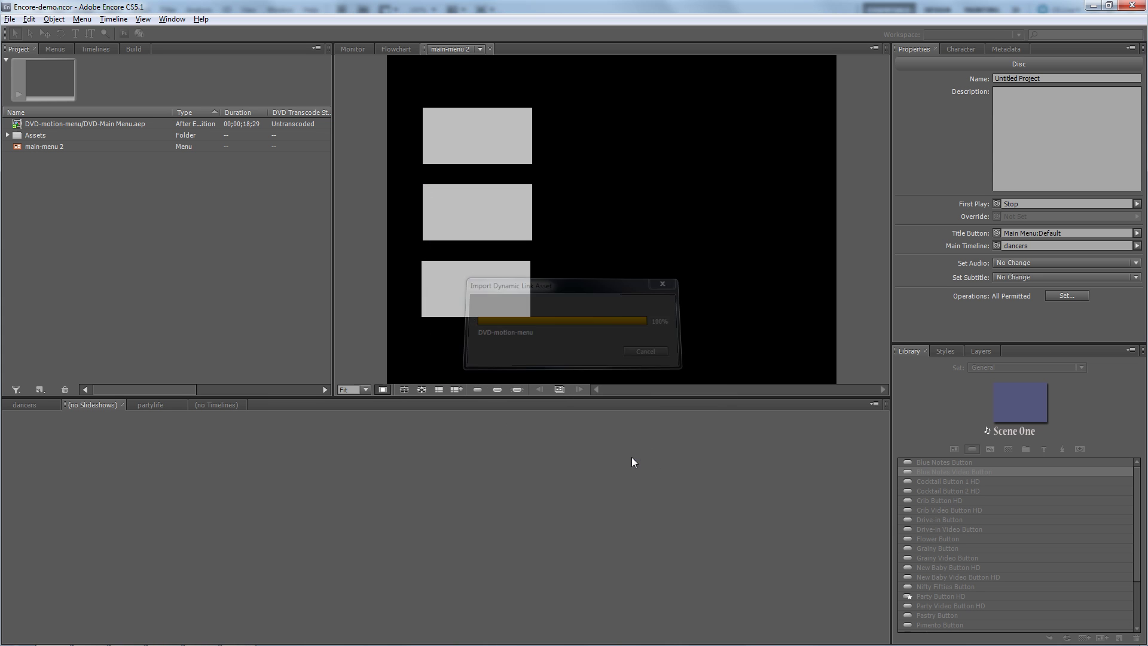
Step: Select the imported DVD-motion-menu composition and play a preview of it
click(18, 127)
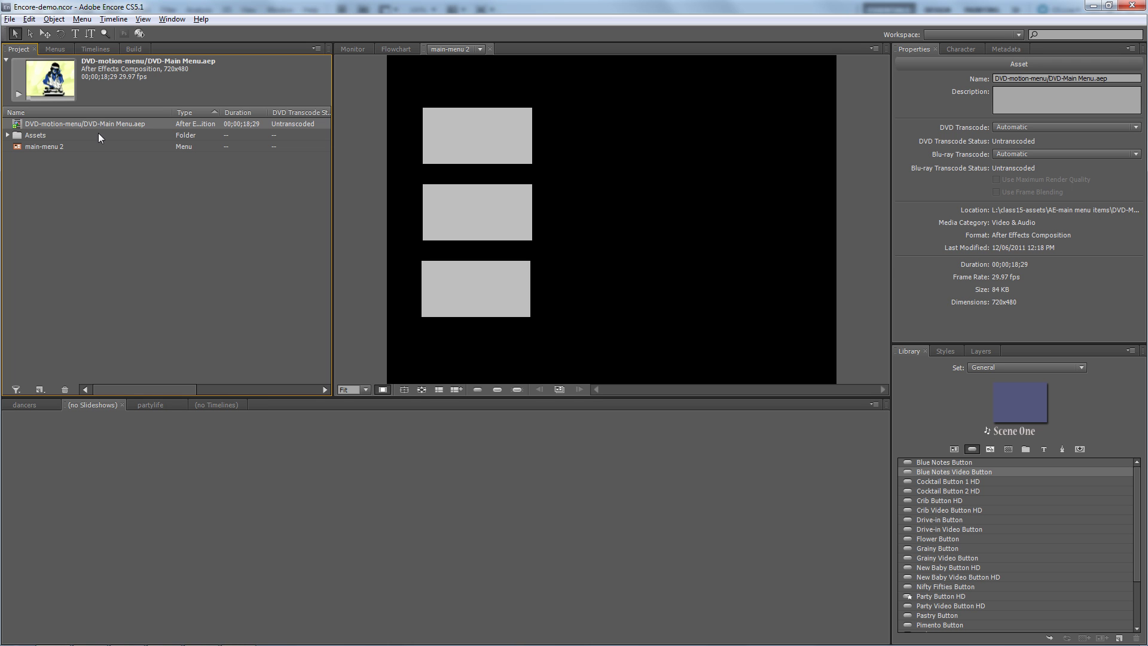
click(19, 94)
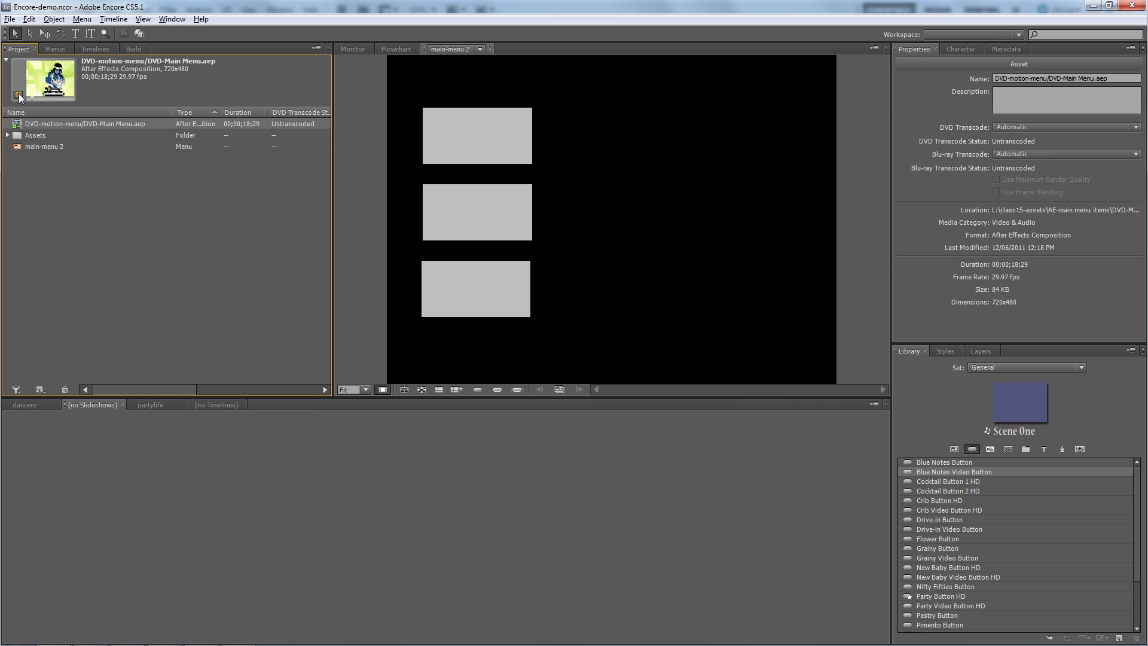
click(19, 94)
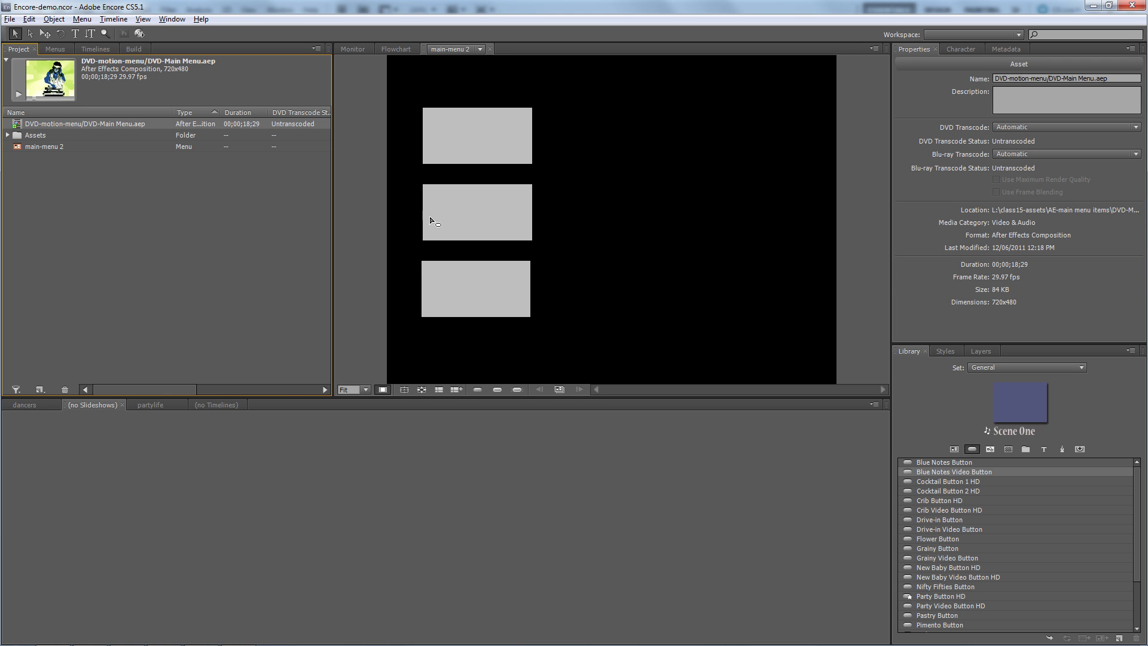
Step: Drop the composition onto the main-menu 2 canvas as its background
click(50, 197)
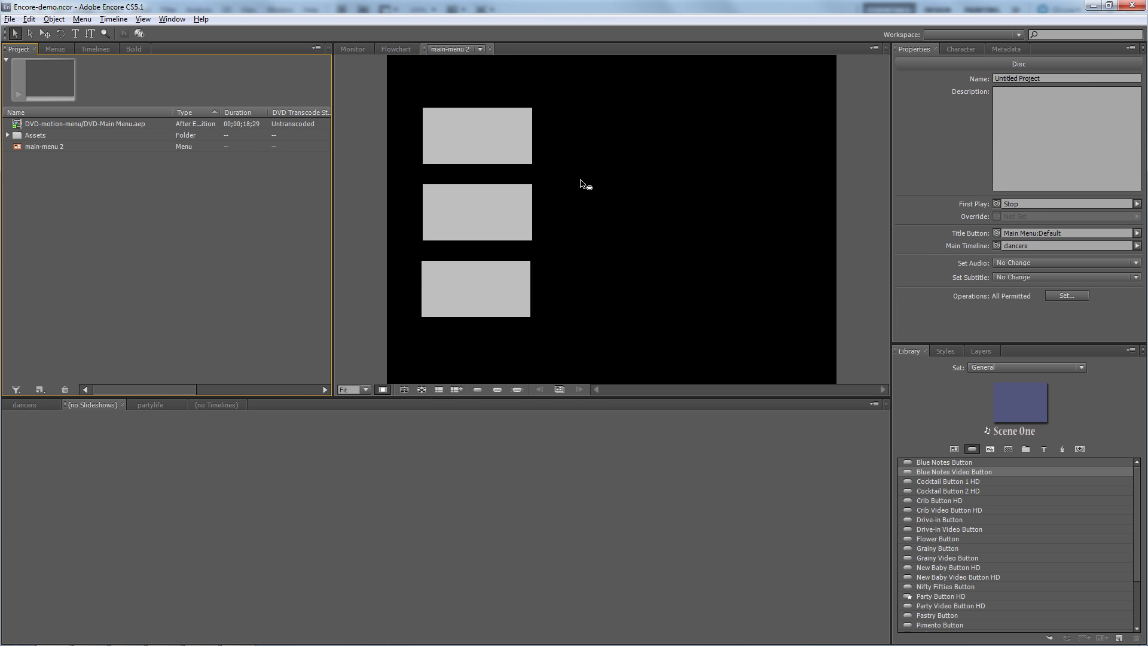
click(31, 122)
drag(32, 124, 624, 230)
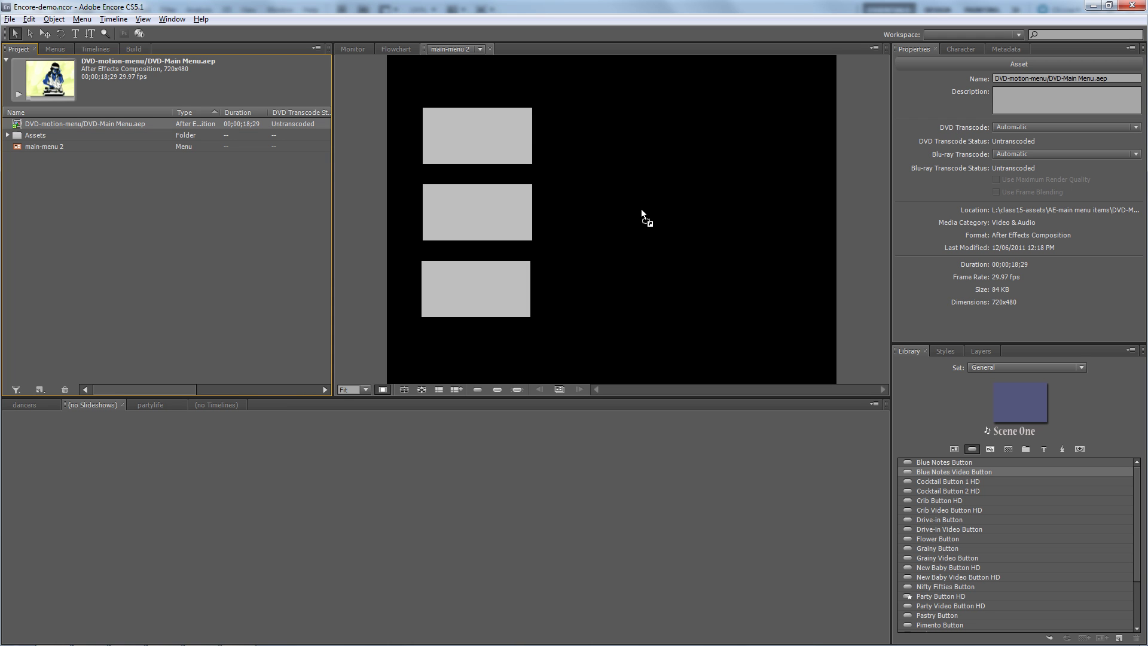
drag(641, 209, 641, 209)
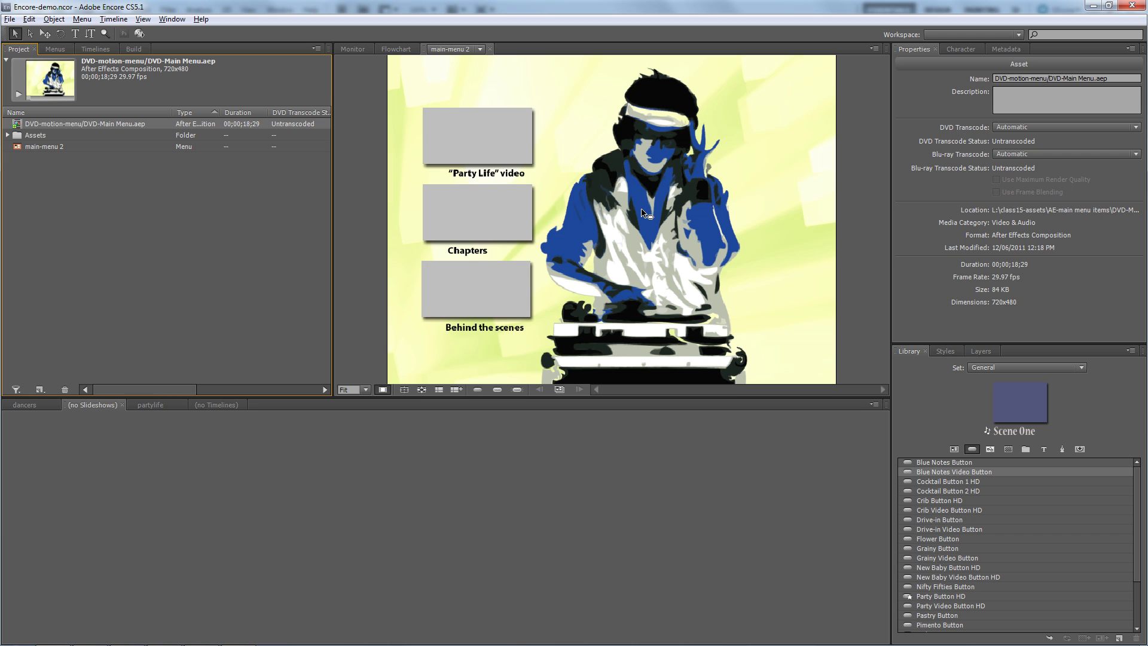
Step: From the Assets folder, drop partylife onto the Party Life button and dancers onto Chapters
click(7, 135)
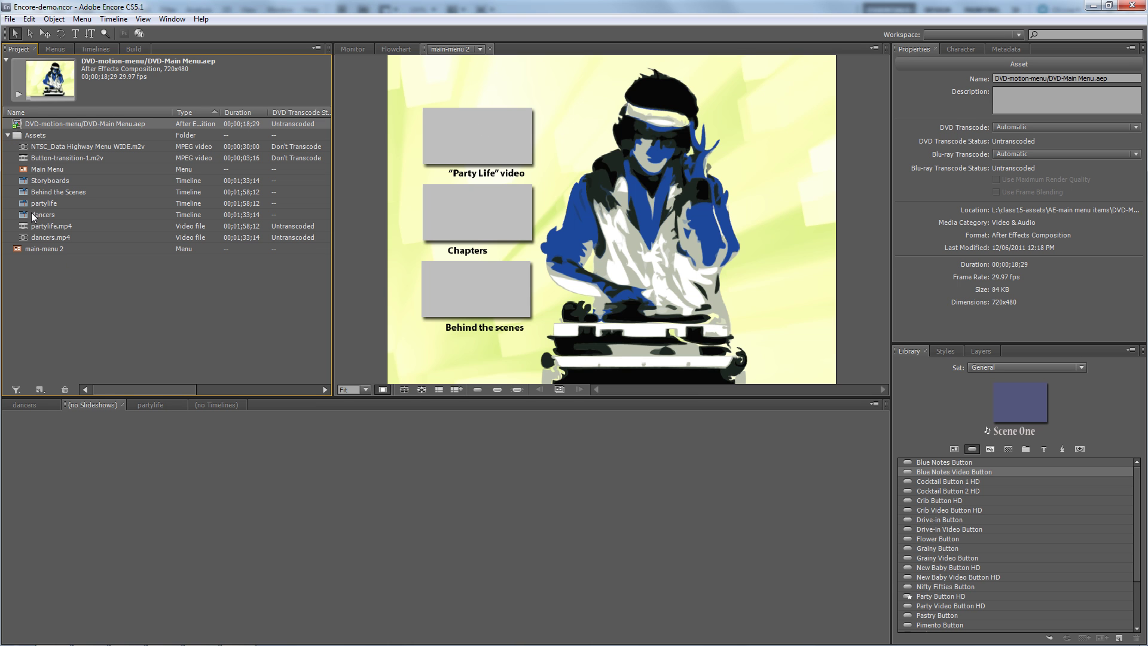
drag(37, 203, 470, 149)
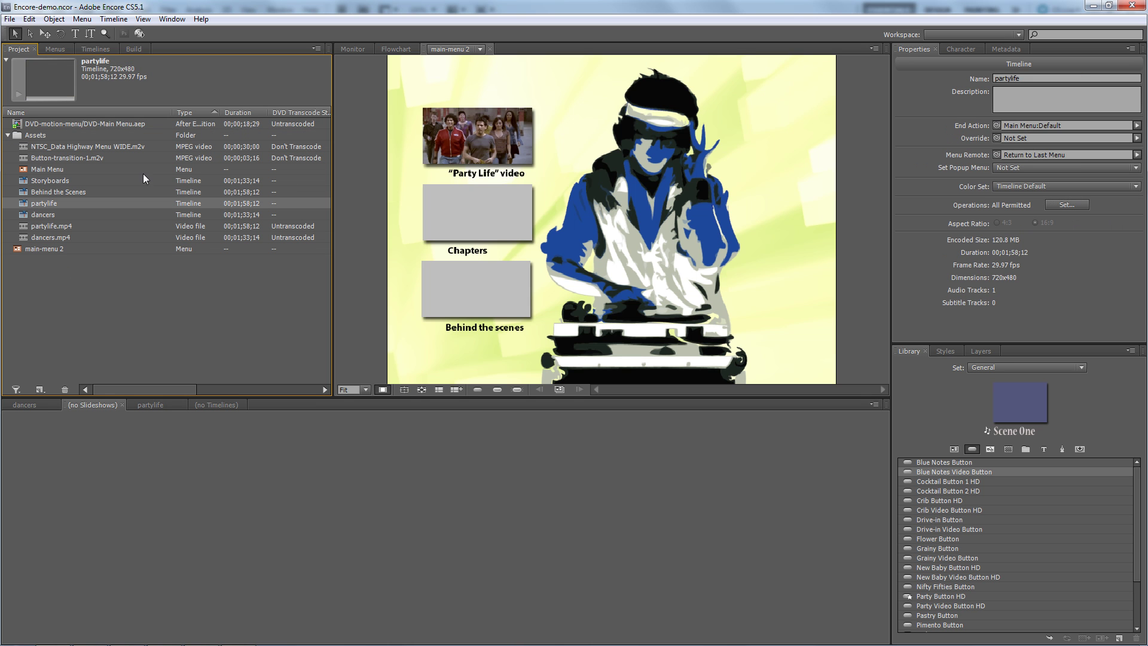
drag(22, 215, 515, 226)
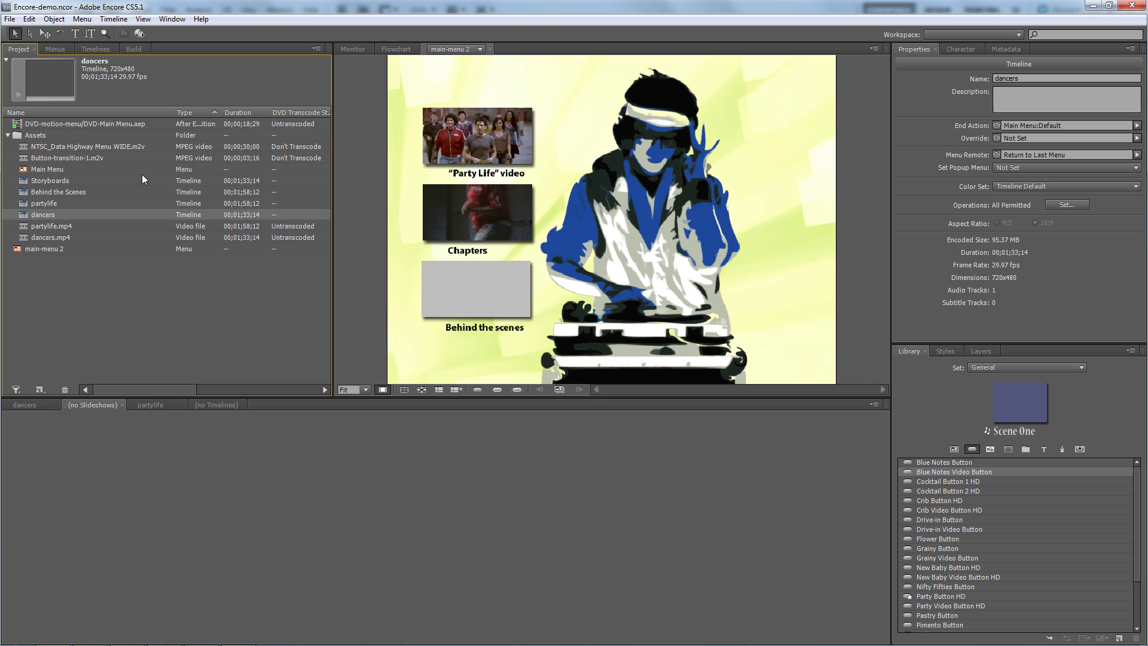
click(8, 135)
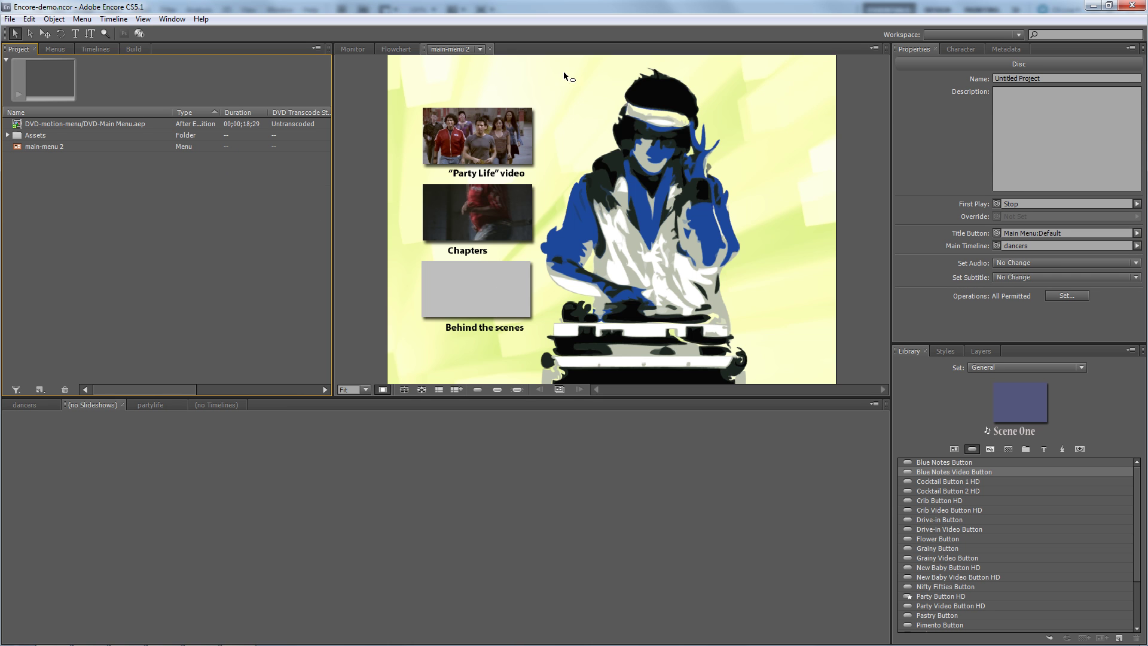
Step: In the Layers panel, hide the video thumbnails of the Behind the scenes, Chapters and Party Life buttons
click(421, 76)
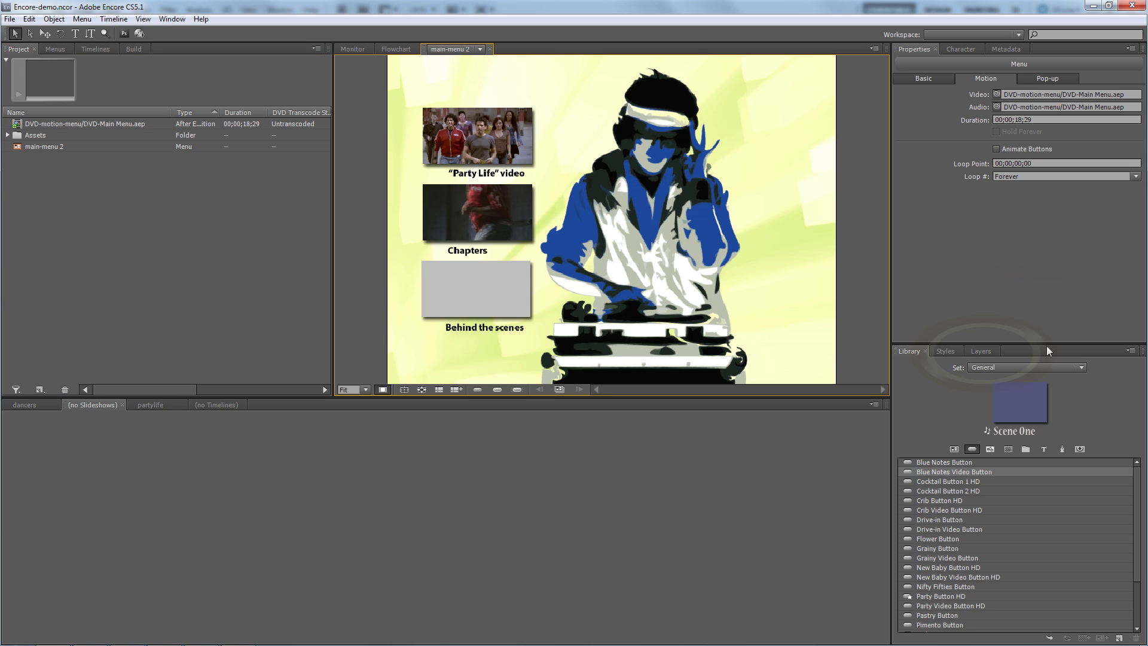
click(982, 350)
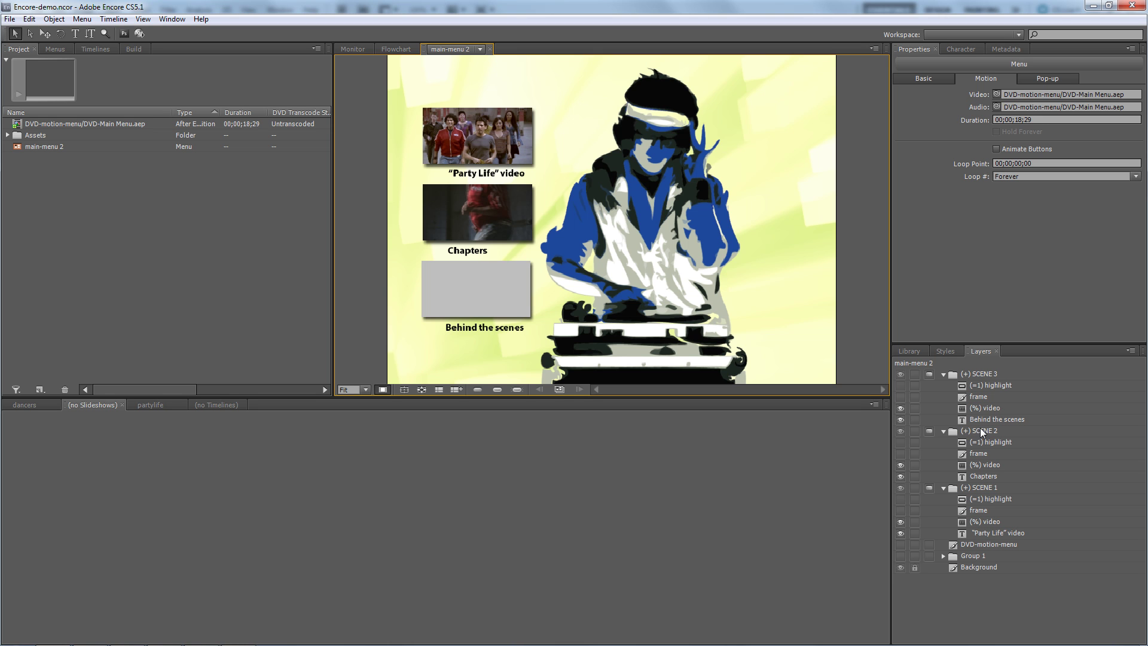
click(900, 408)
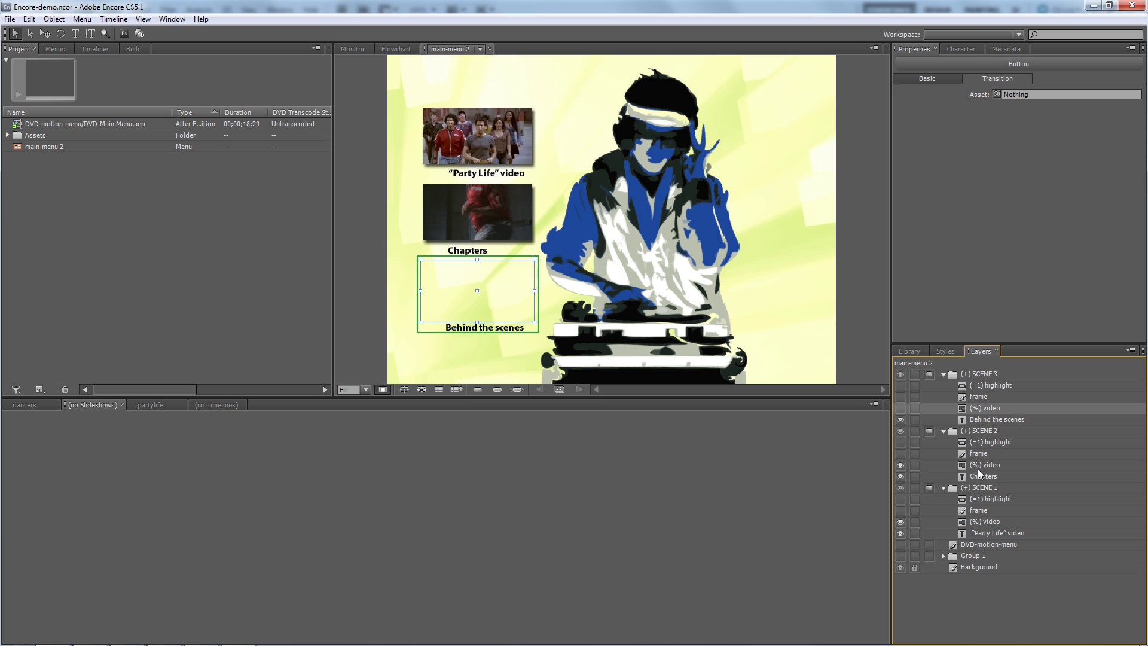
click(900, 465)
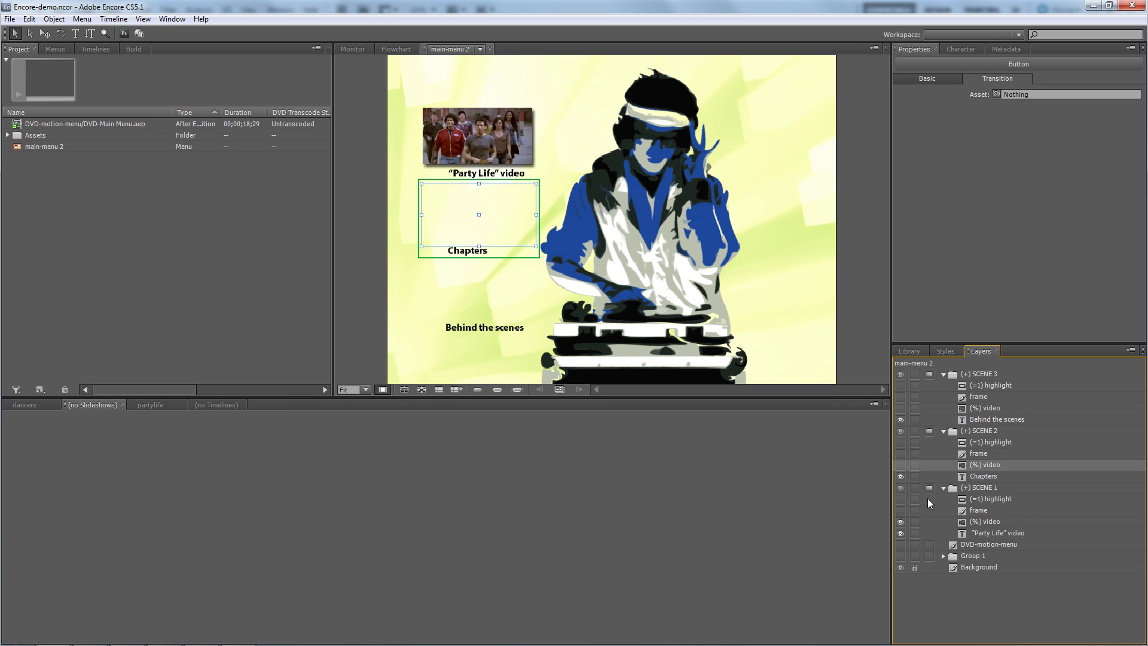
click(900, 522)
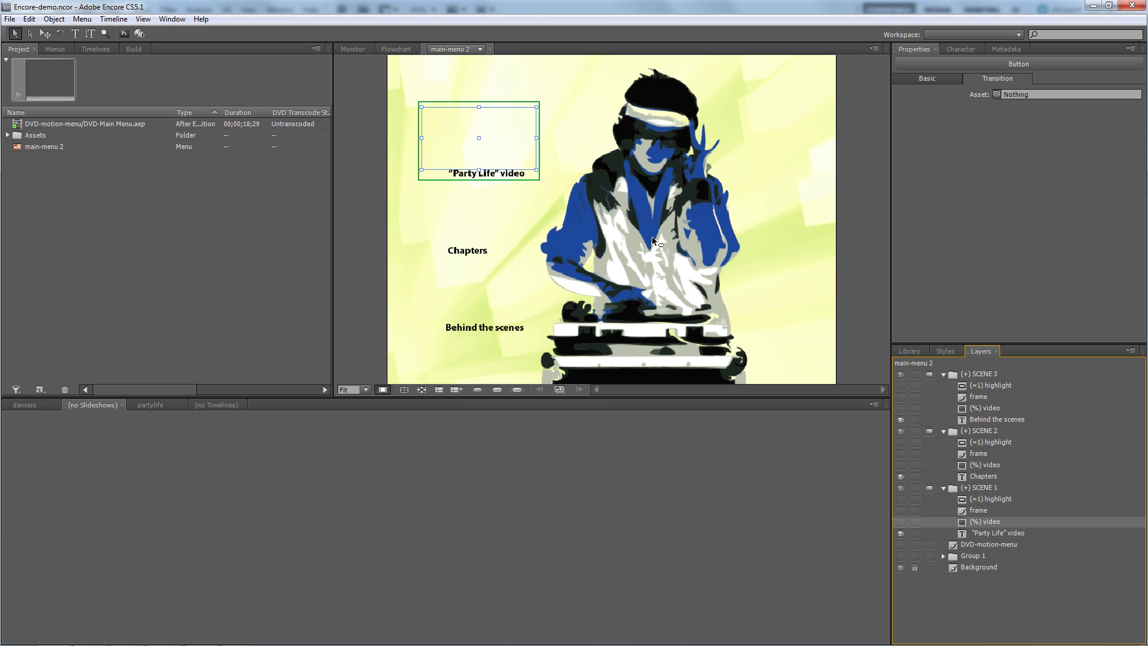
Step: Hide the Behind the scenes, Chapters and Party Life text labels, then clear the button selection
click(901, 419)
click(899, 474)
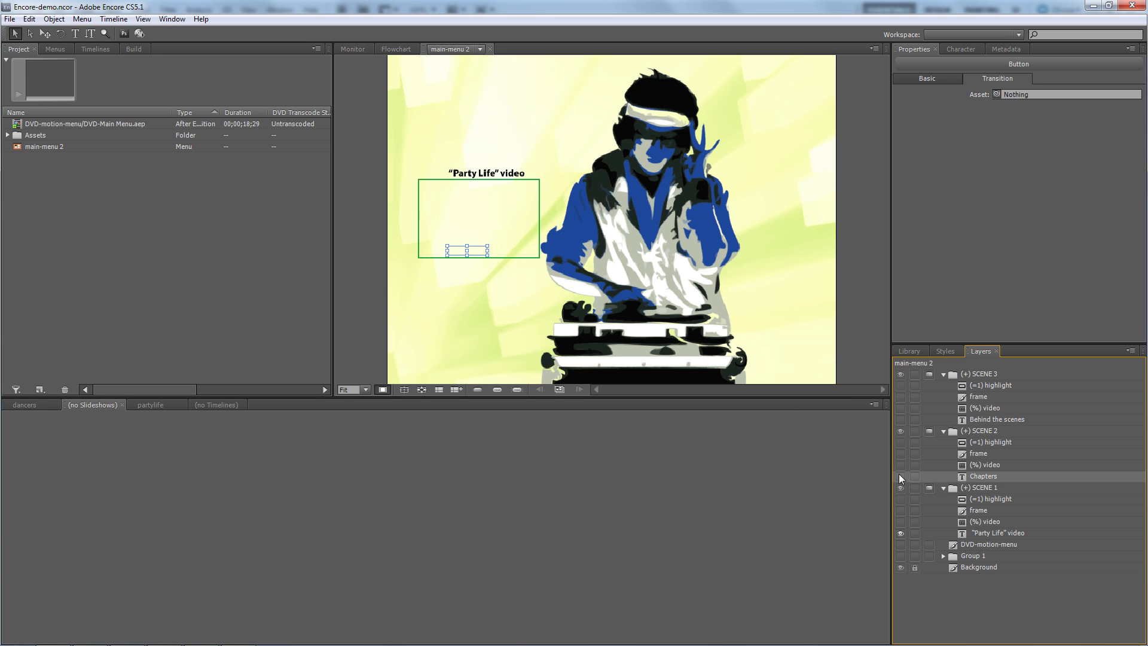
click(901, 533)
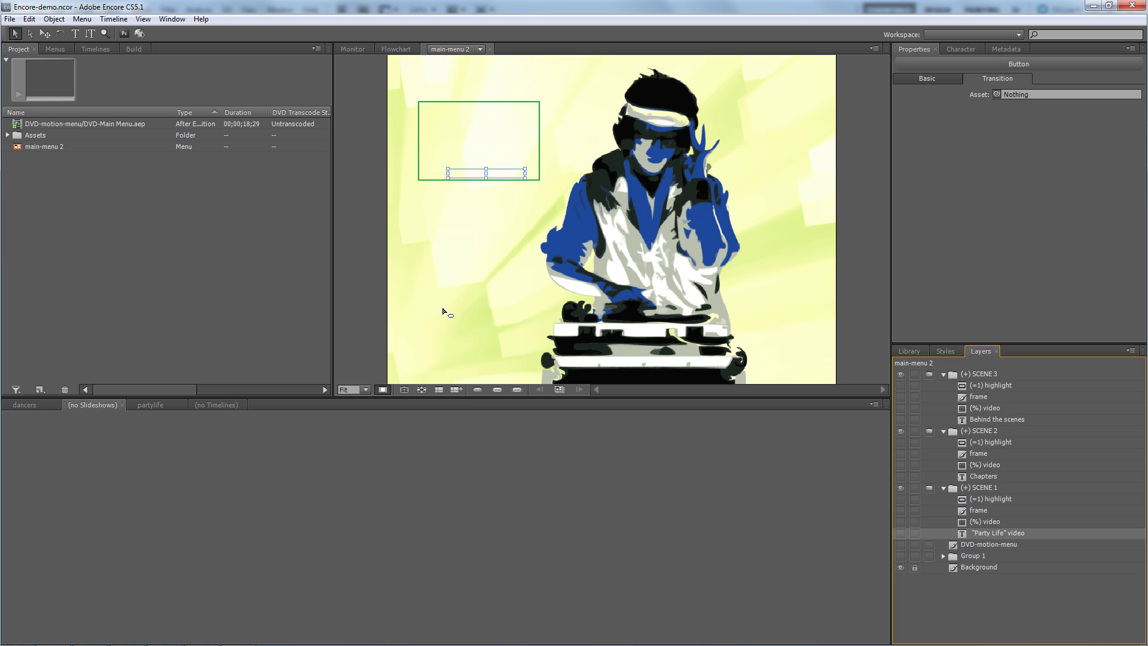
click(746, 303)
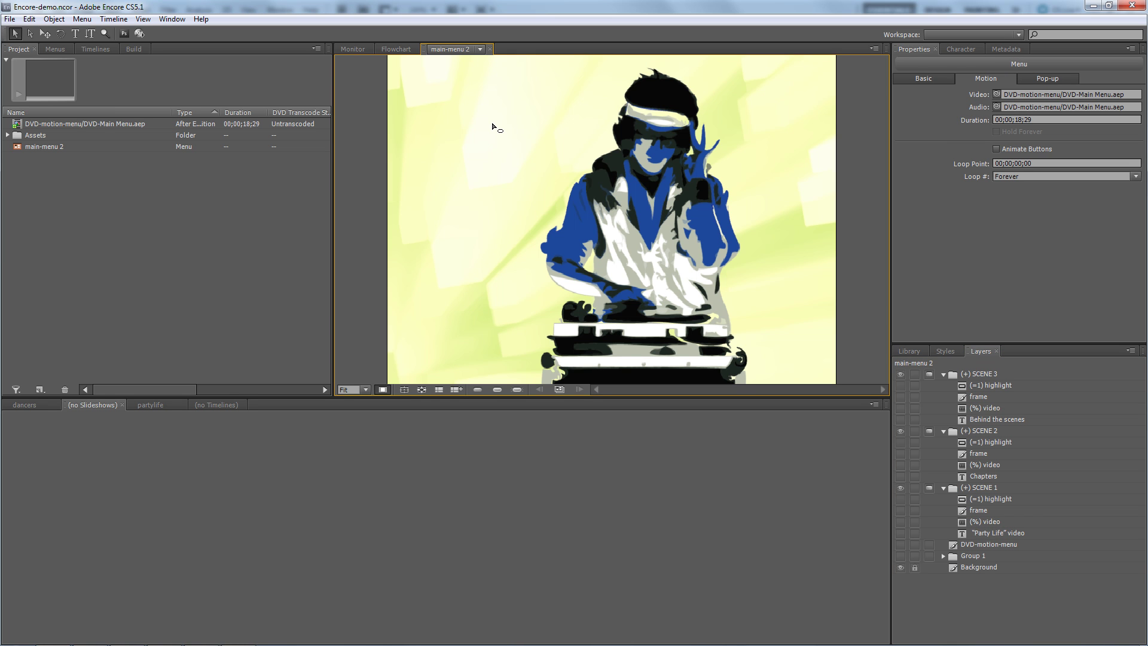
click(422, 389)
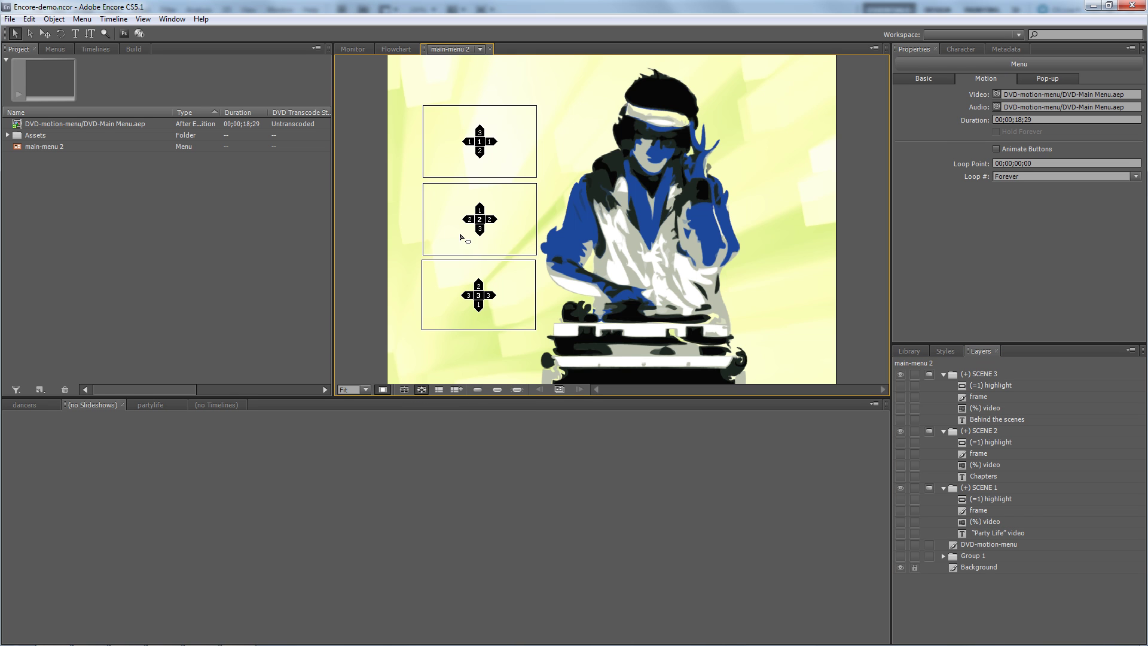
click(422, 389)
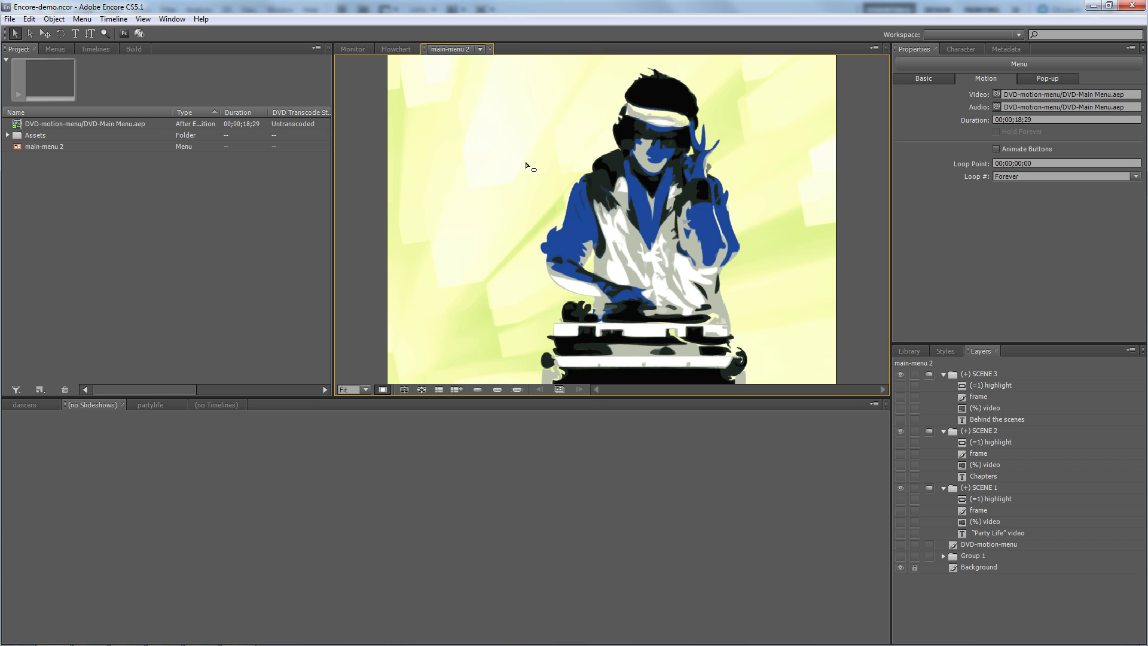
right_click(528, 293)
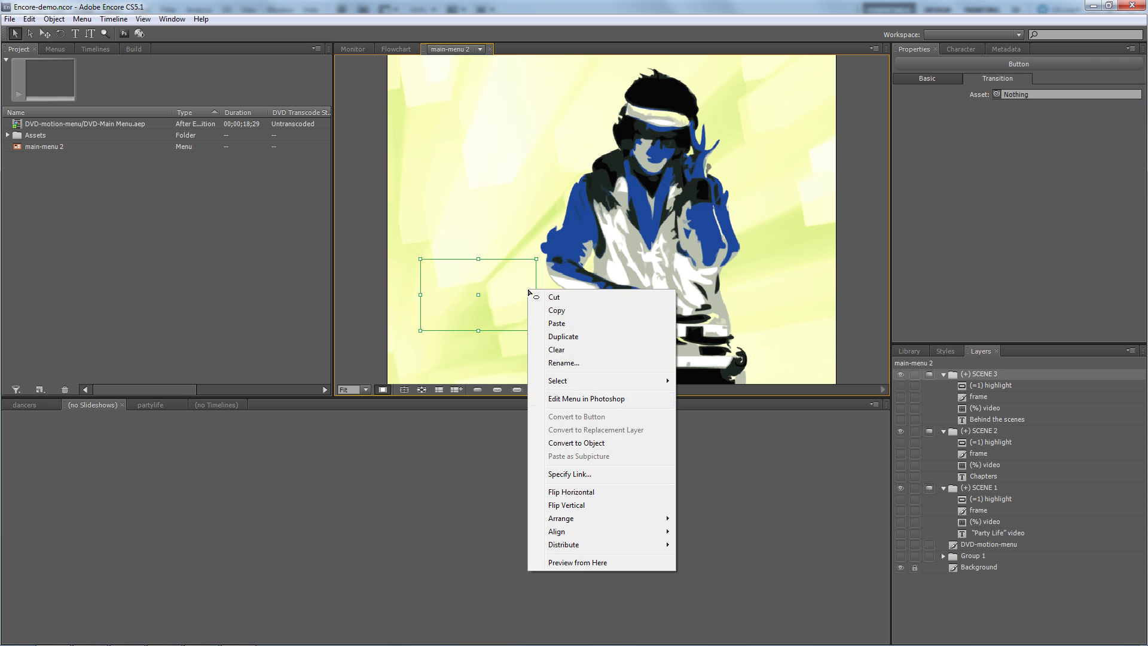
click(578, 566)
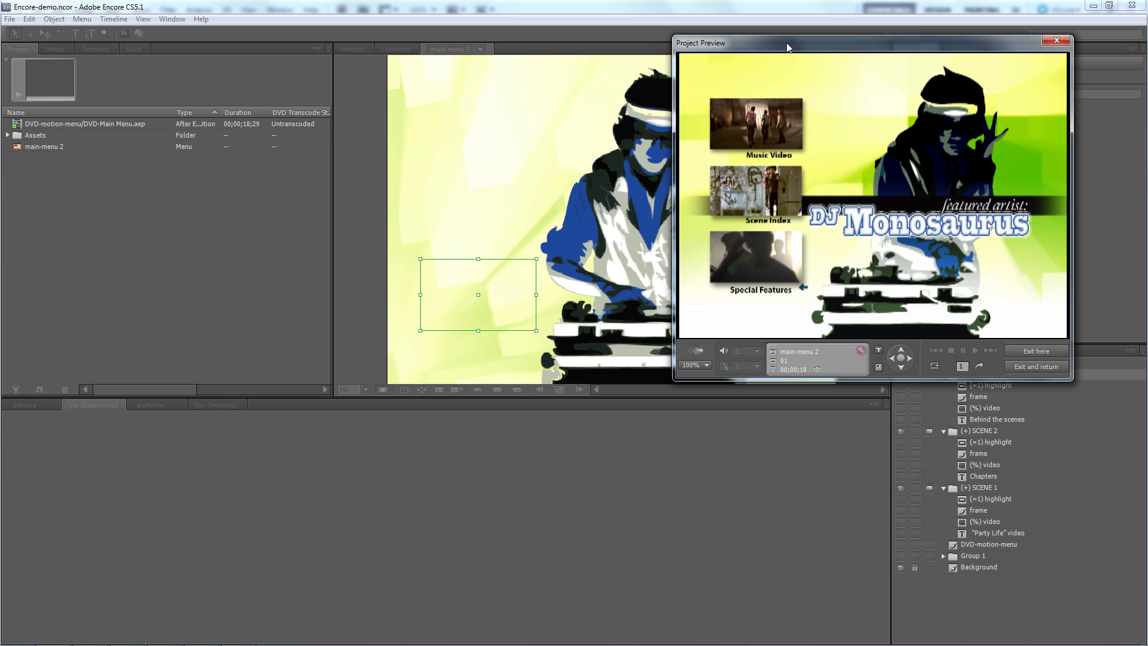
drag(792, 41, 745, 40)
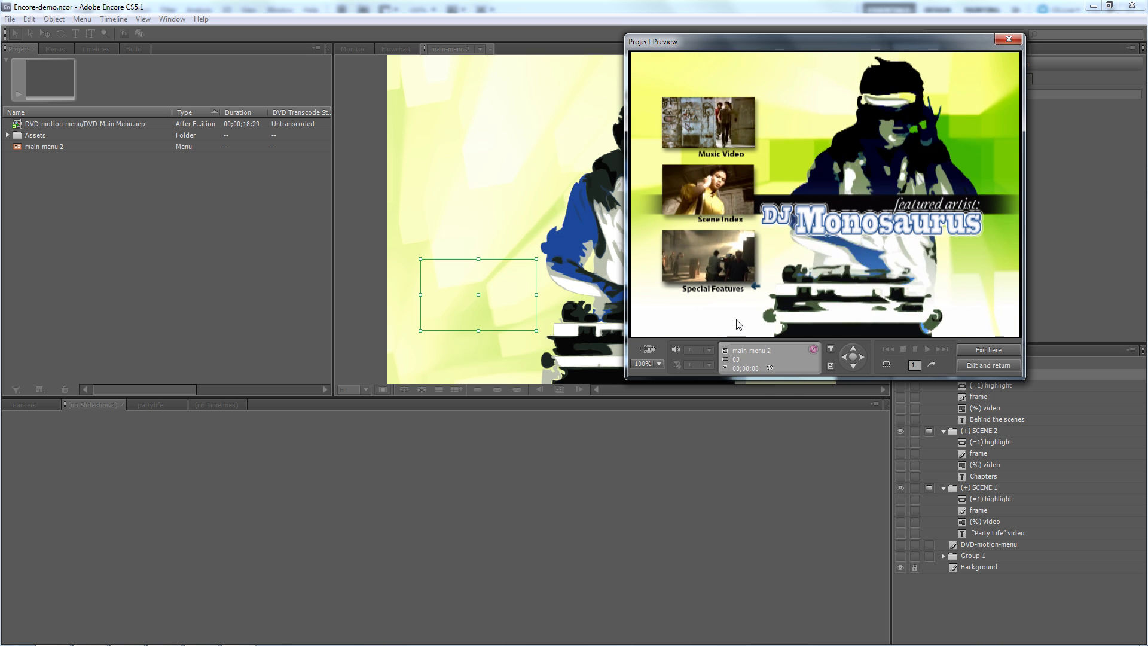
click(981, 351)
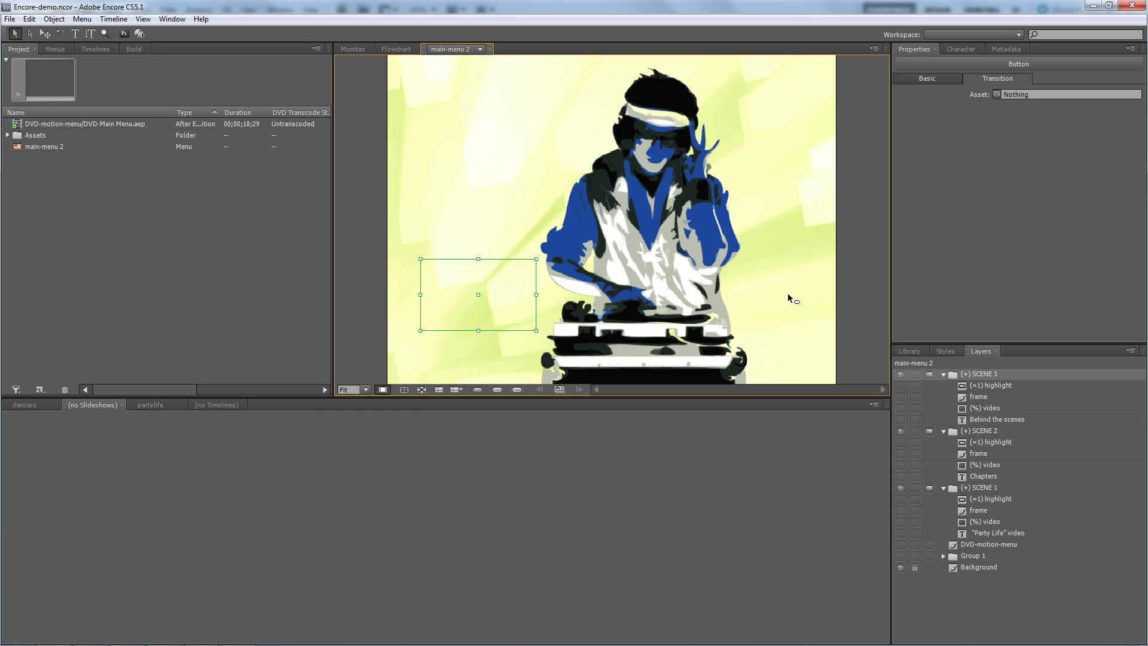
Step: Set main-menu 2's Motion loop point to 00;00;06;00
click(768, 139)
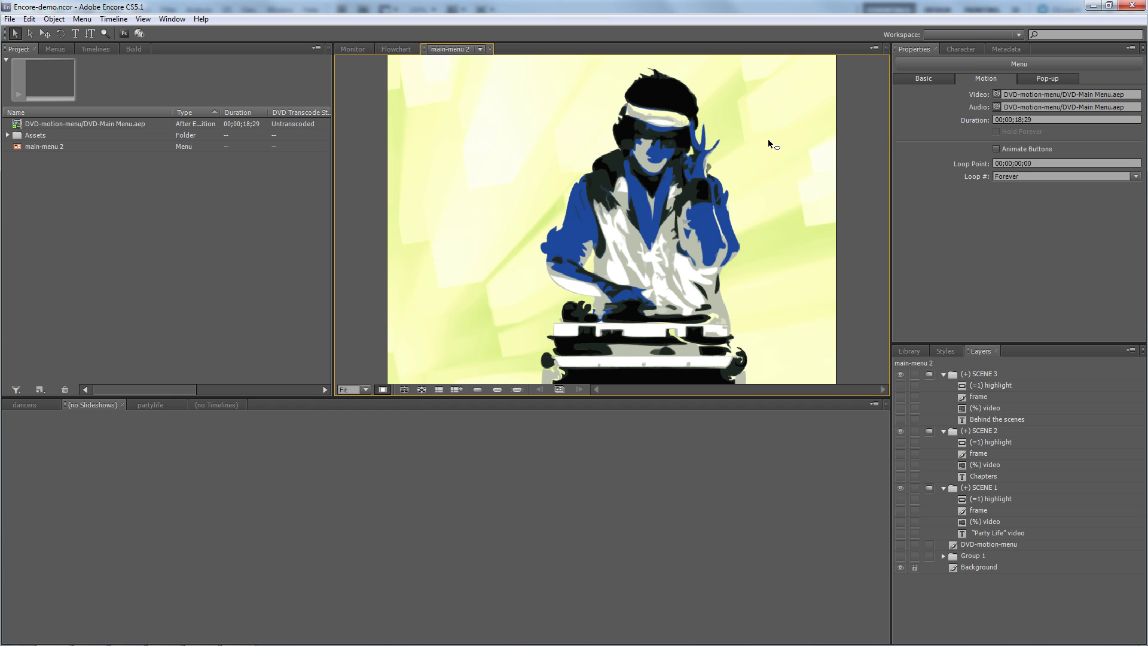
click(1019, 164)
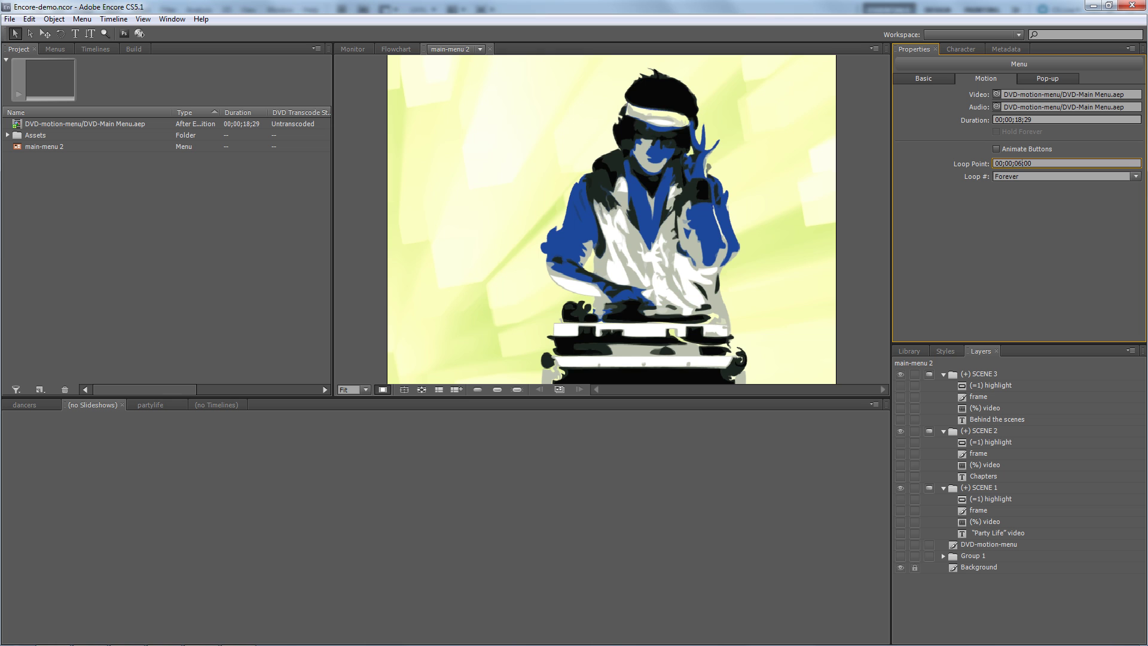
key(Return)
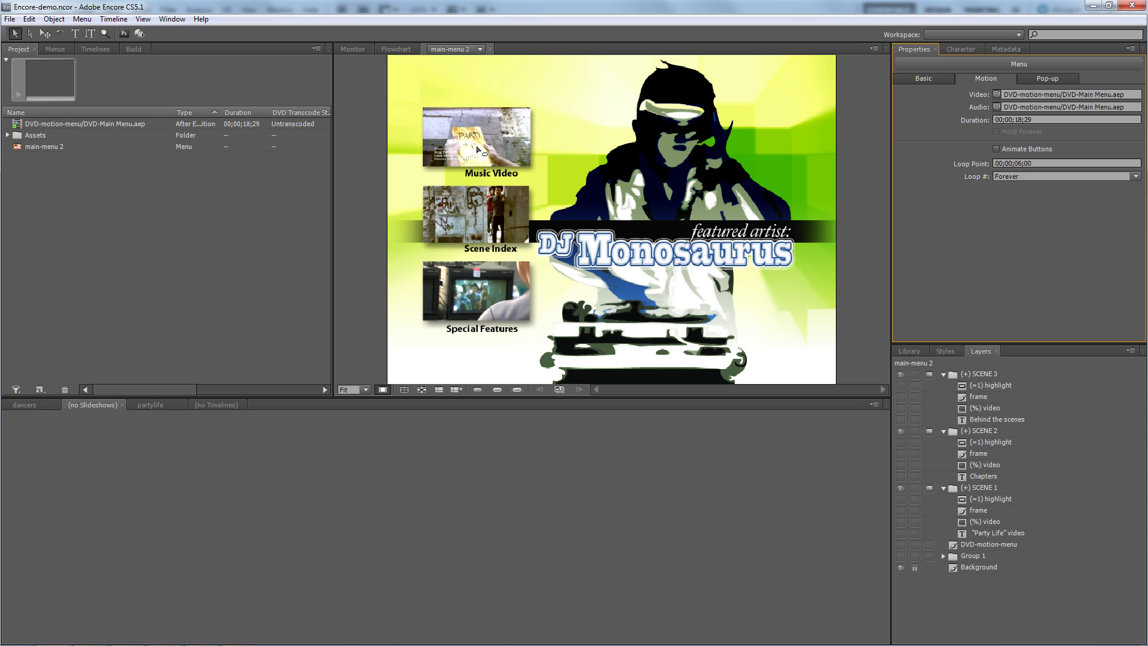
Step: Preview main-menu 2 from its beginning with Preview from Here
right_click(746, 311)
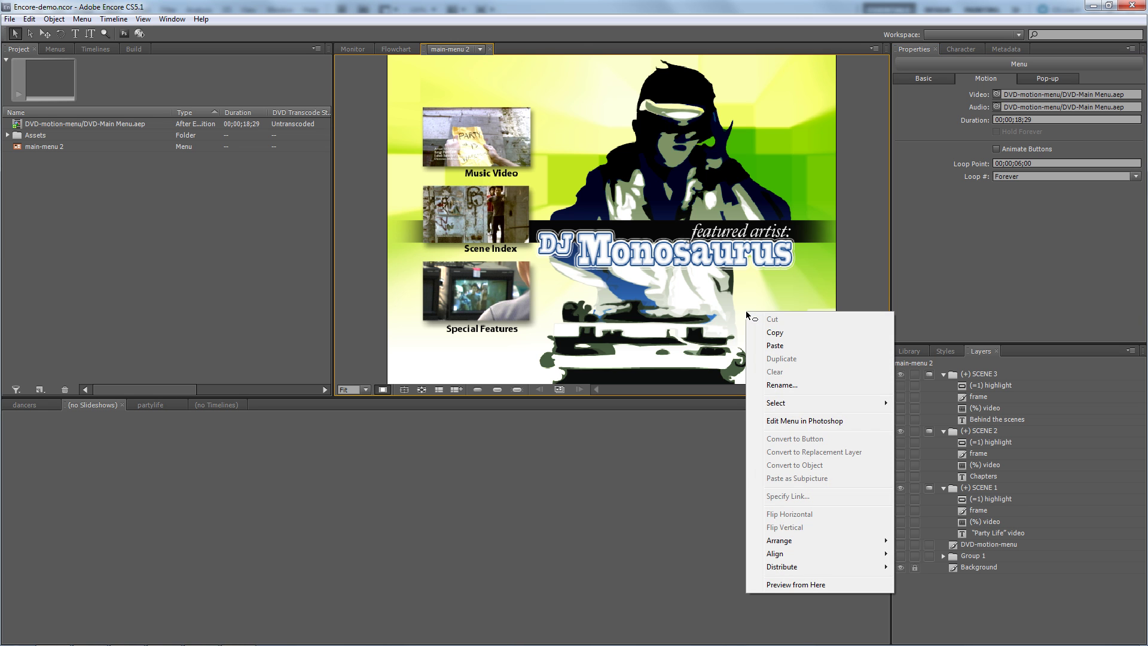
click(803, 585)
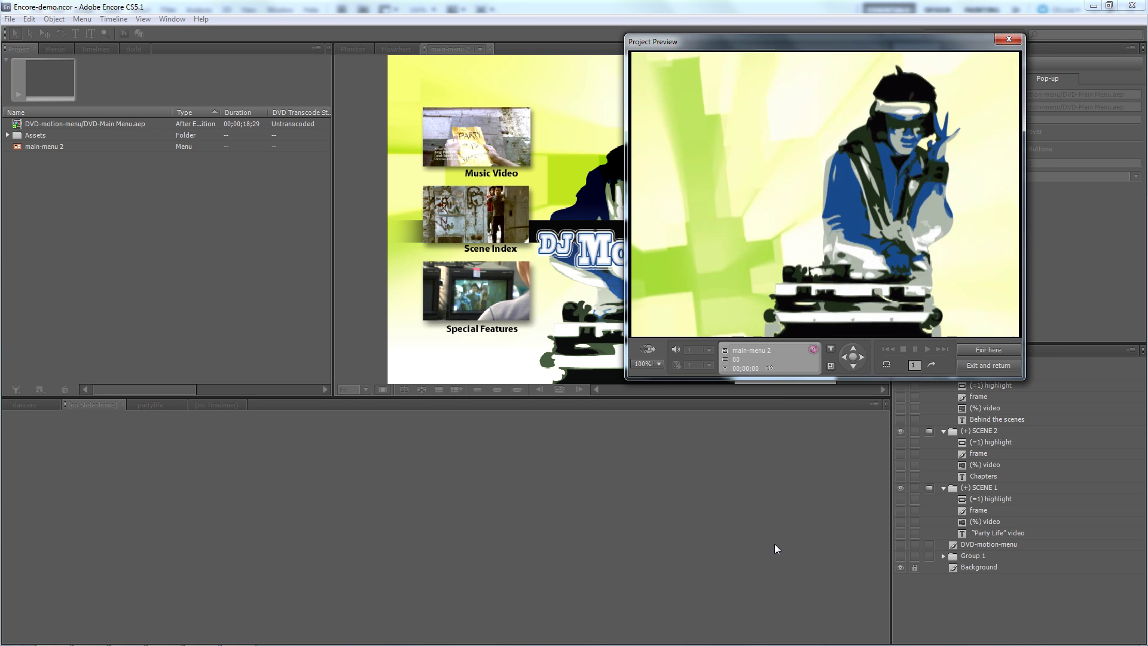